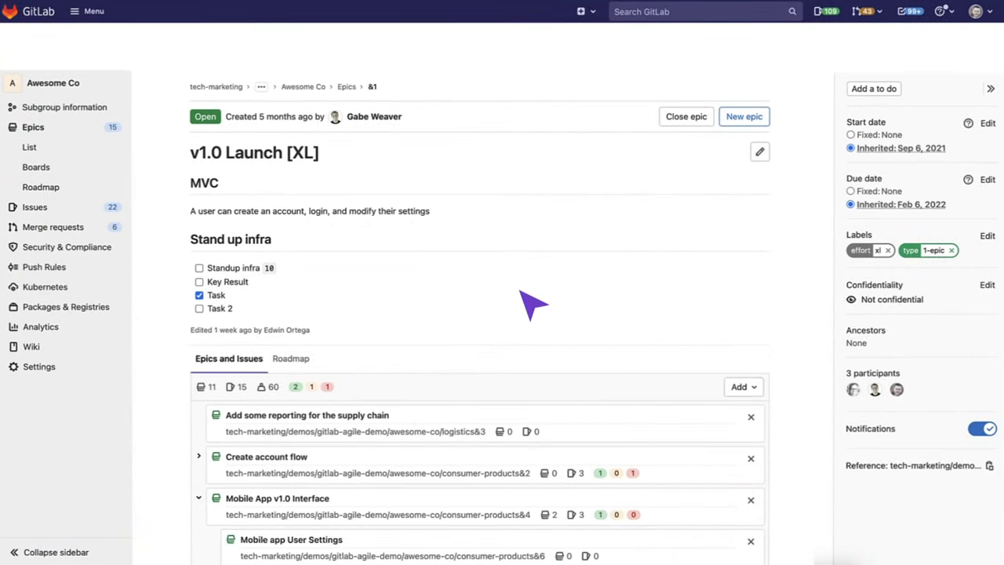
- Open the group's epic boards and switch to the Components board to review its settings, auth and infra lists
{"action": "left_click", "coordinate": [55, 168]}
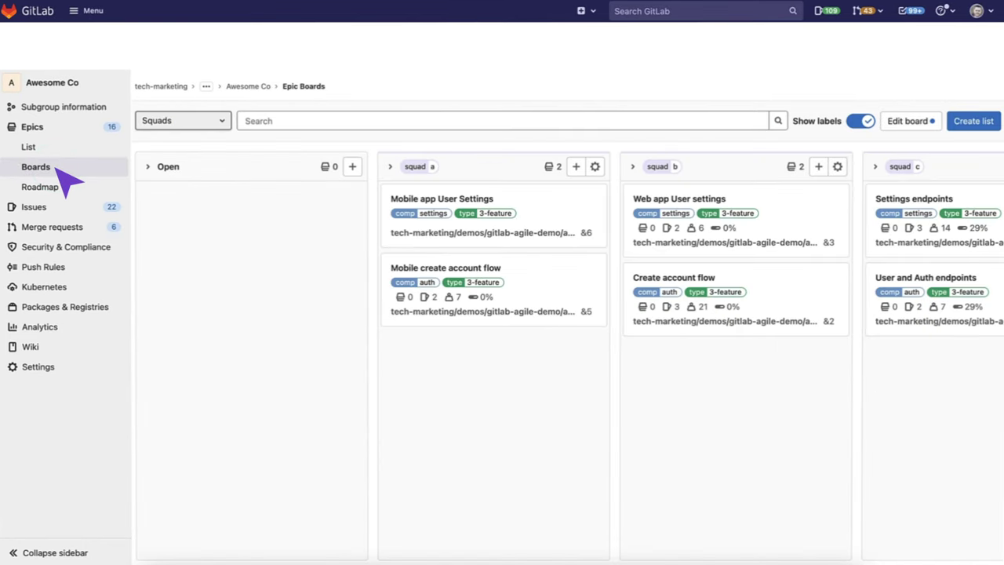
{"action": "left_click", "coordinate": [222, 122]}
{"action": "left_click", "coordinate": [202, 212]}
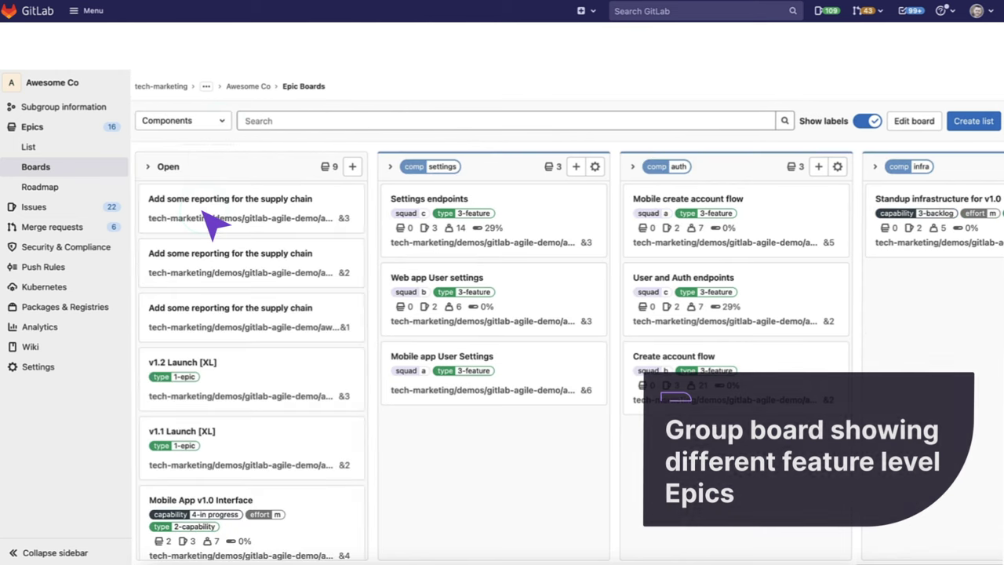
{"action": "scroll", "coordinate": [560, 421], "scroll_direction": "right", "scroll_amount": 5}
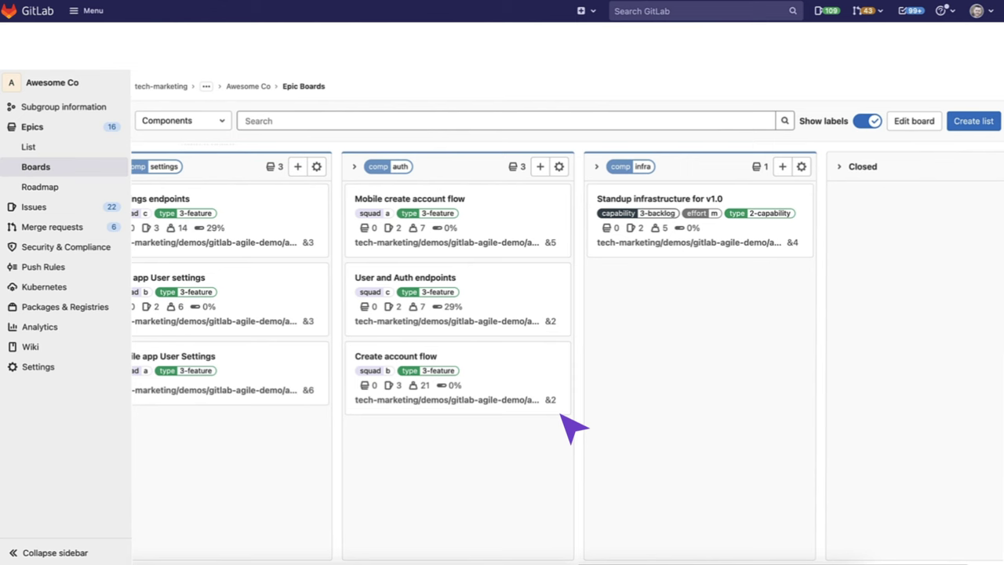
{"action": "scroll", "coordinate": [573, 427], "scroll_direction": "left", "scroll_amount": 4}
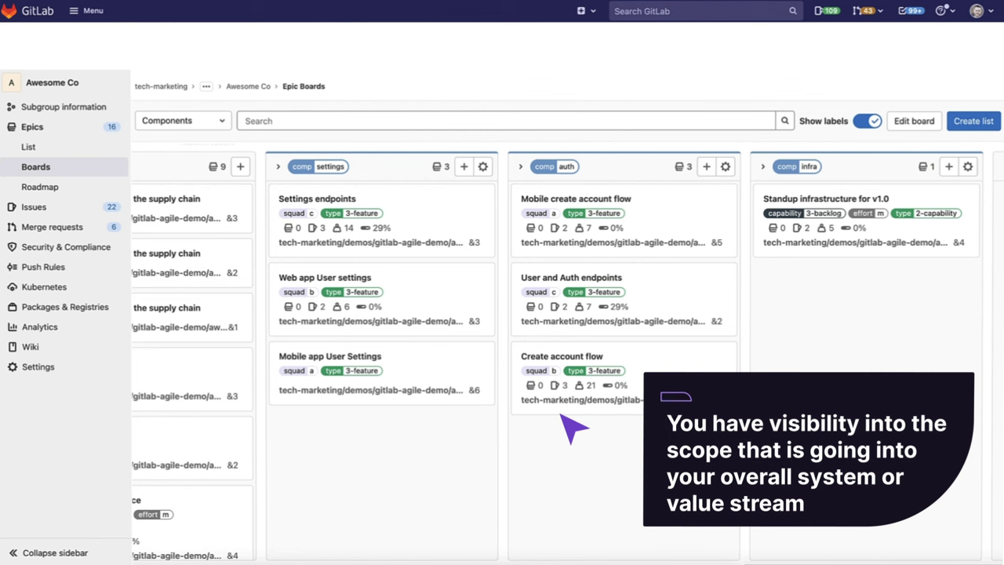
- Switch to the Capabilities board and move the Web App v1.0 Interface epic from 3-backlog to 4-in progress
{"action": "left_click", "coordinate": [223, 122]}
{"action": "left_click", "coordinate": [179, 192]}
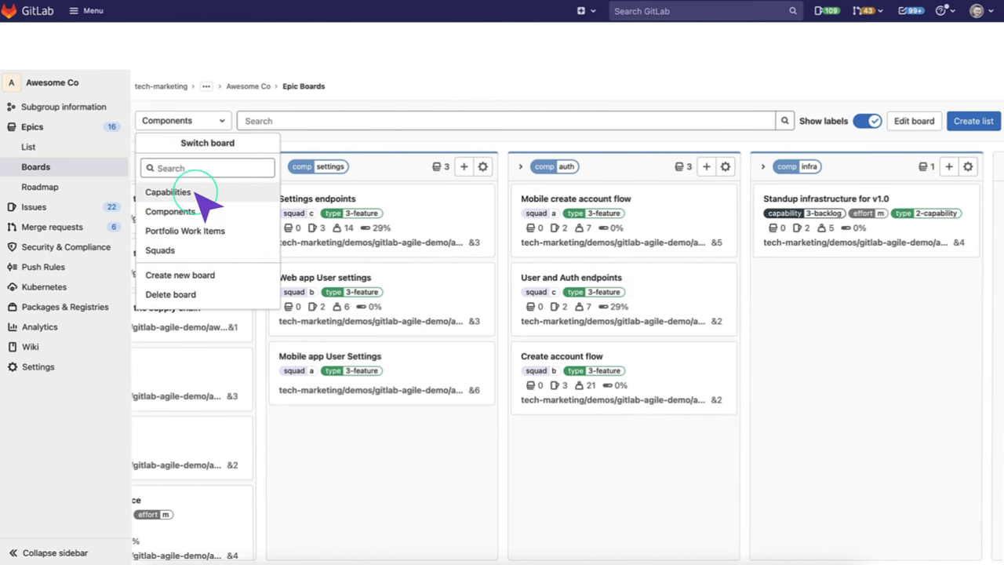
{"action": "scroll", "coordinate": [448, 365], "scroll_direction": "right", "scroll_amount": 10}
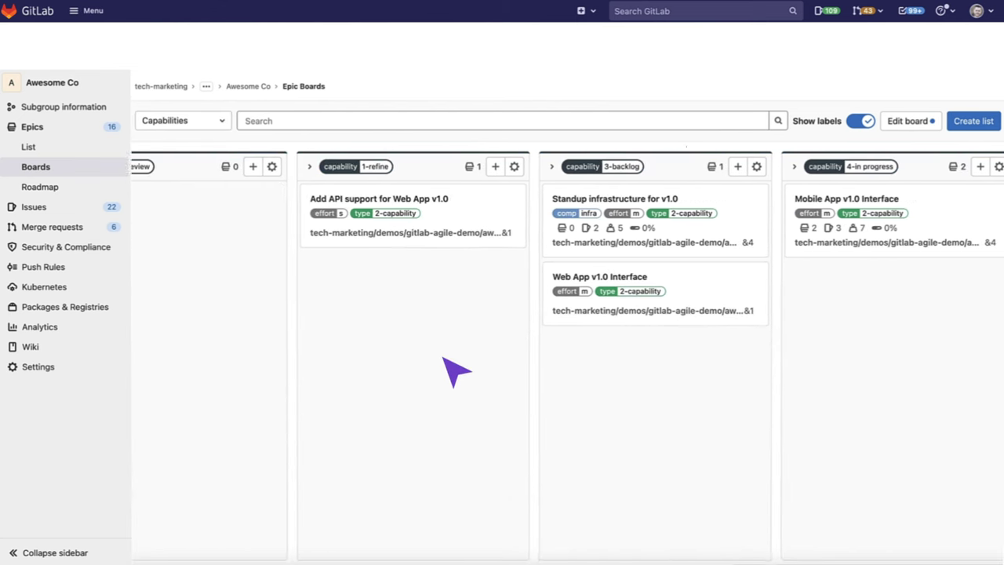
{"action": "left_click_drag", "start_coordinate": [423, 282], "coordinate": [665, 279]}
{"action": "scroll", "coordinate": [676, 292], "scroll_direction": "left", "scroll_amount": 10}
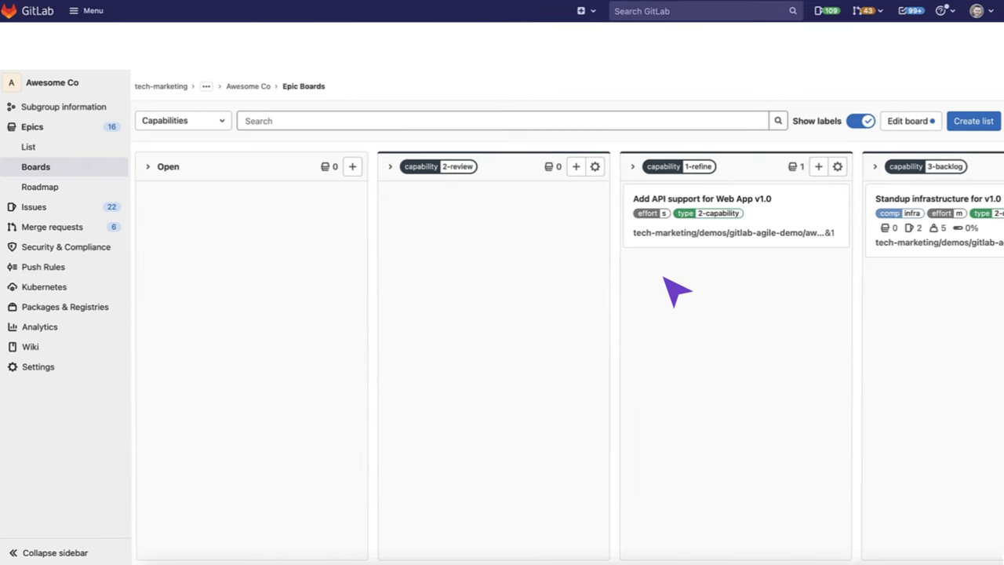
{"action": "scroll", "coordinate": [676, 292], "scroll_direction": "right", "scroll_amount": 10}
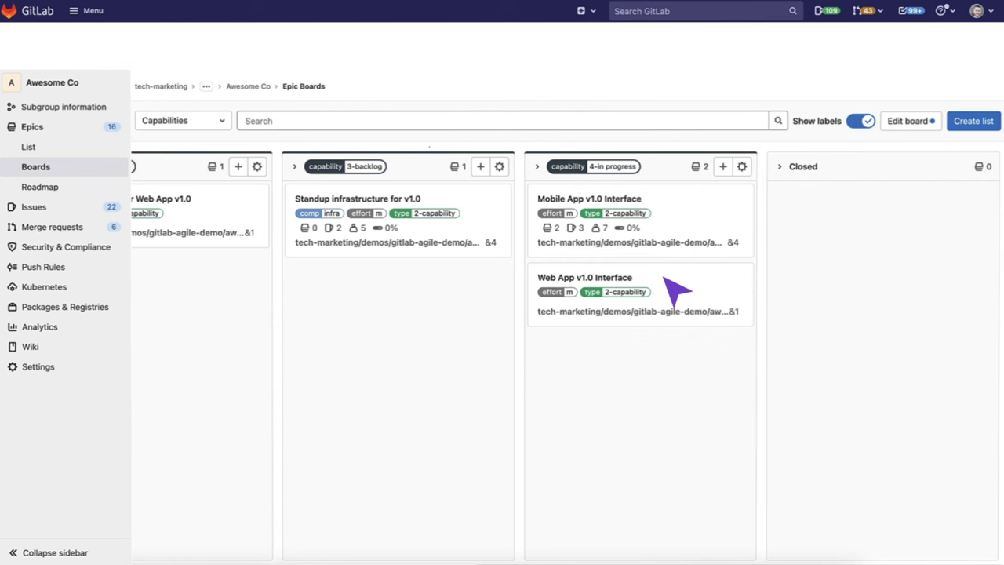
{"action": "scroll", "coordinate": [676, 291], "scroll_direction": "left", "scroll_amount": 8}
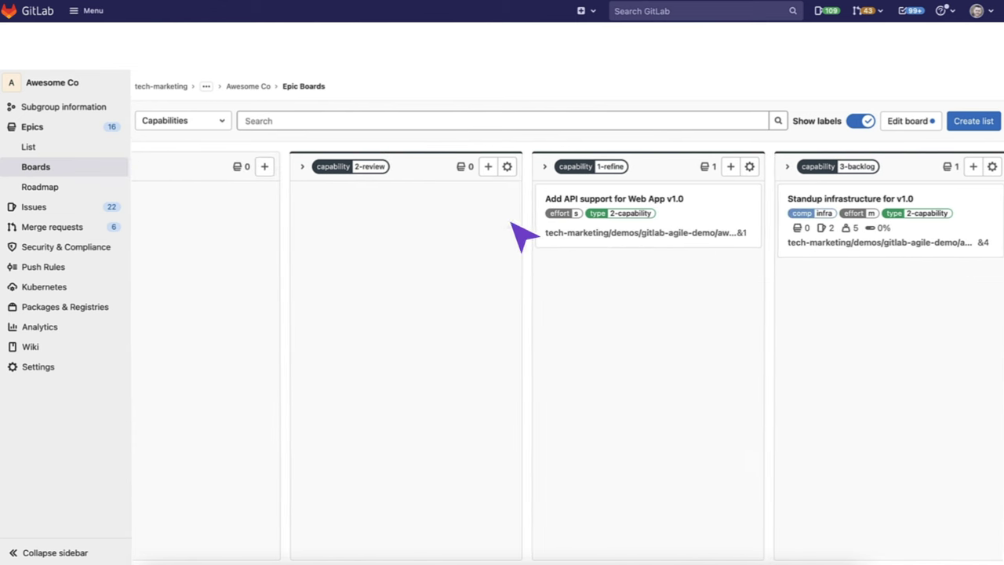
- Switch to the Portfolio Work Items board and review its epic, capability and feature lists
{"action": "left_click", "coordinate": [222, 120]}
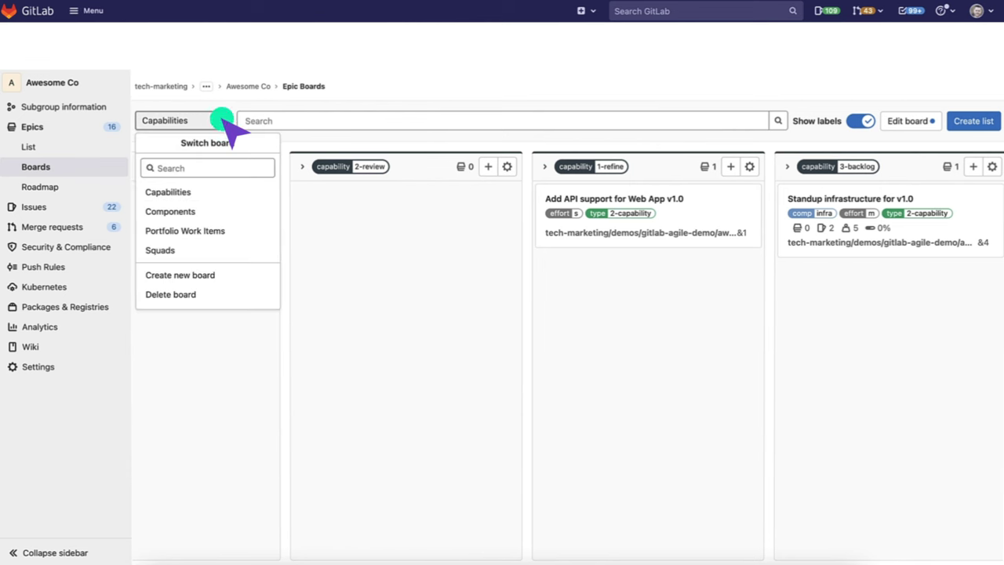
{"action": "left_click", "coordinate": [232, 230]}
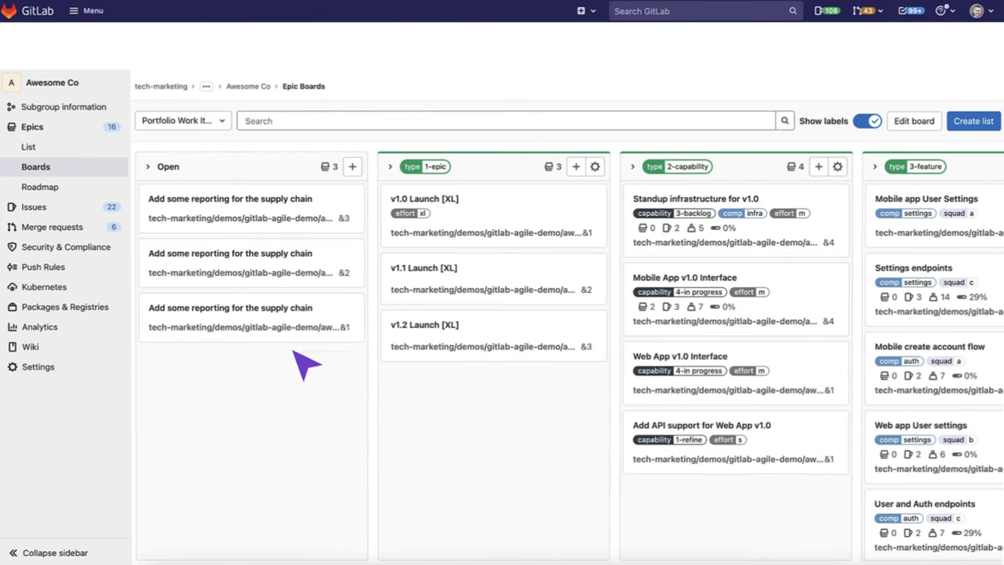
{"action": "scroll", "coordinate": [333, 433], "scroll_direction": "right", "scroll_amount": 5}
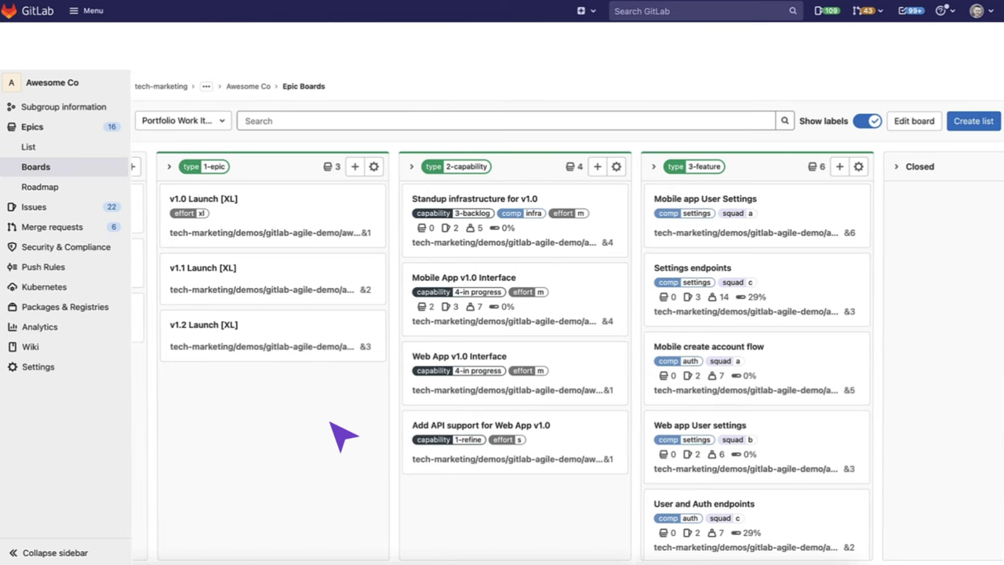
{"action": "scroll", "coordinate": [336, 433], "scroll_direction": "left", "scroll_amount": 4}
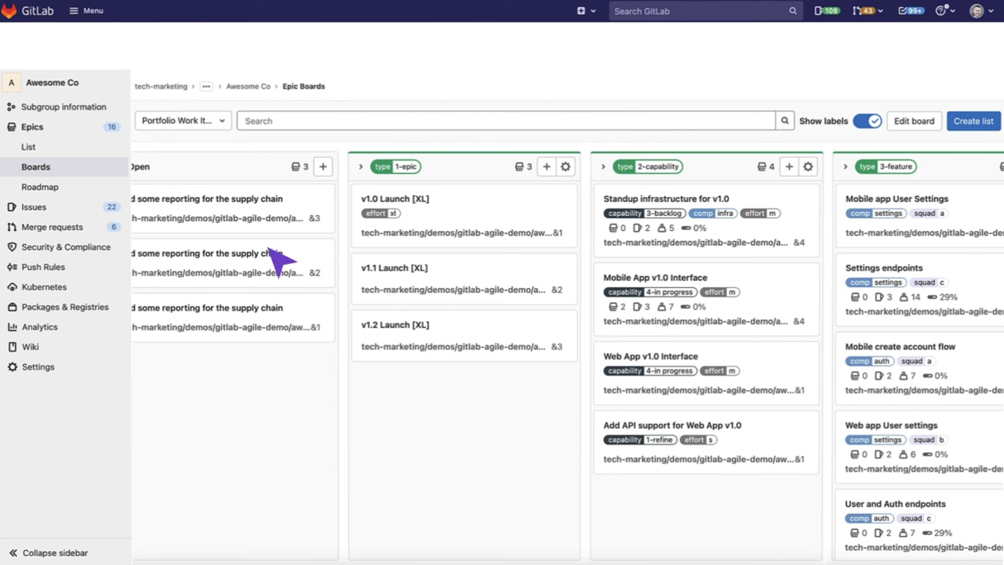
- Switch to the Squads epic board and review the features assigned to squads a, b and c
{"action": "left_click", "coordinate": [224, 120]}
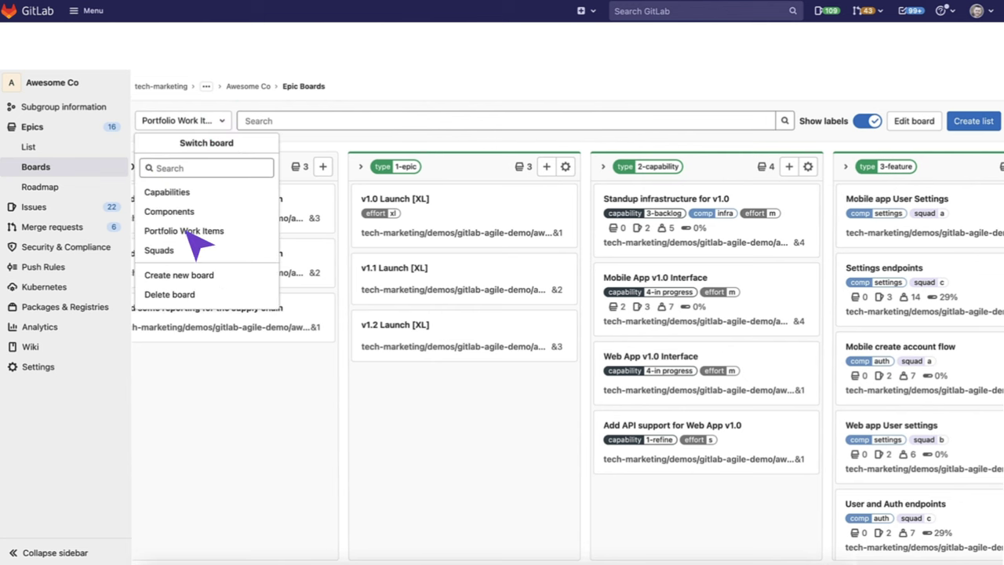
{"action": "left_click", "coordinate": [184, 252]}
{"action": "scroll", "coordinate": [385, 369], "scroll_direction": "right", "scroll_amount": 5}
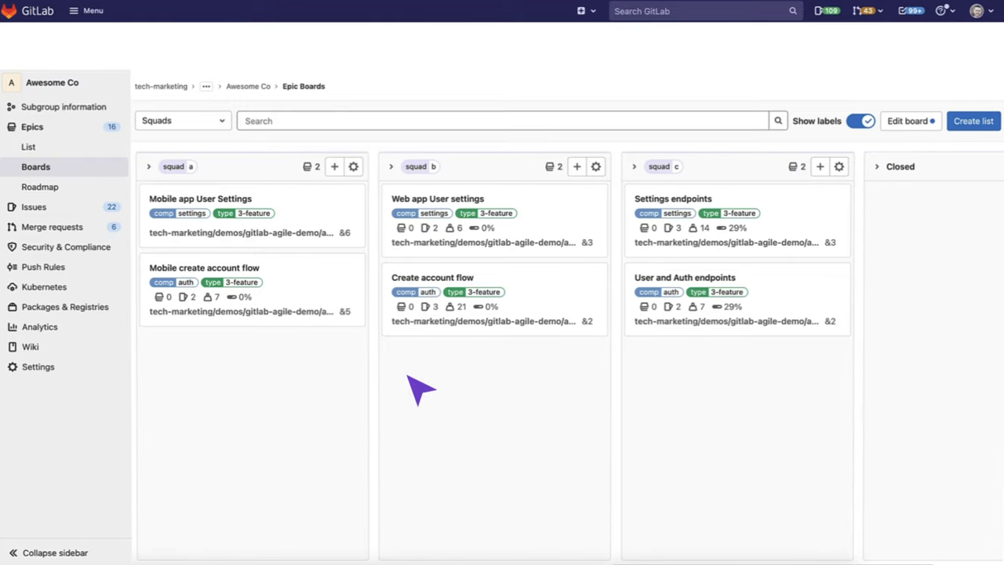
{"action": "scroll", "coordinate": [421, 388], "scroll_direction": "left", "scroll_amount": 5}
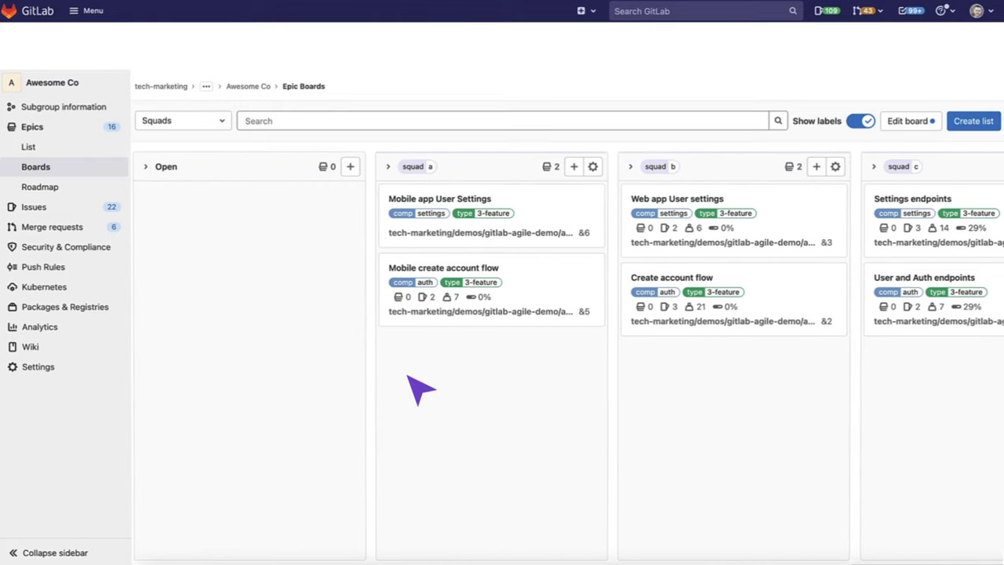
{"action": "scroll", "coordinate": [421, 389], "scroll_direction": "right", "scroll_amount": 5}
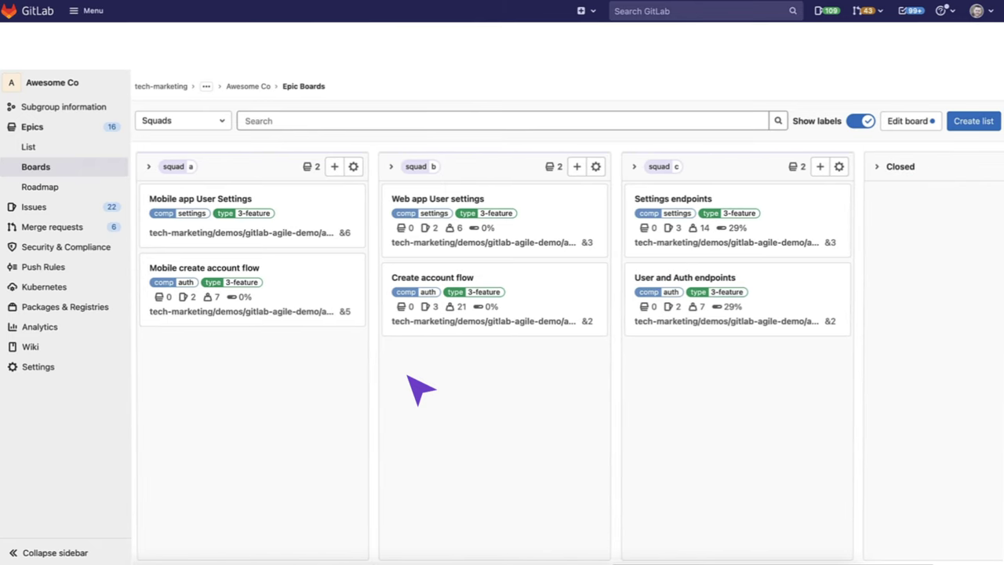
{"action": "scroll", "coordinate": [421, 388], "scroll_direction": "left", "scroll_amount": 2}
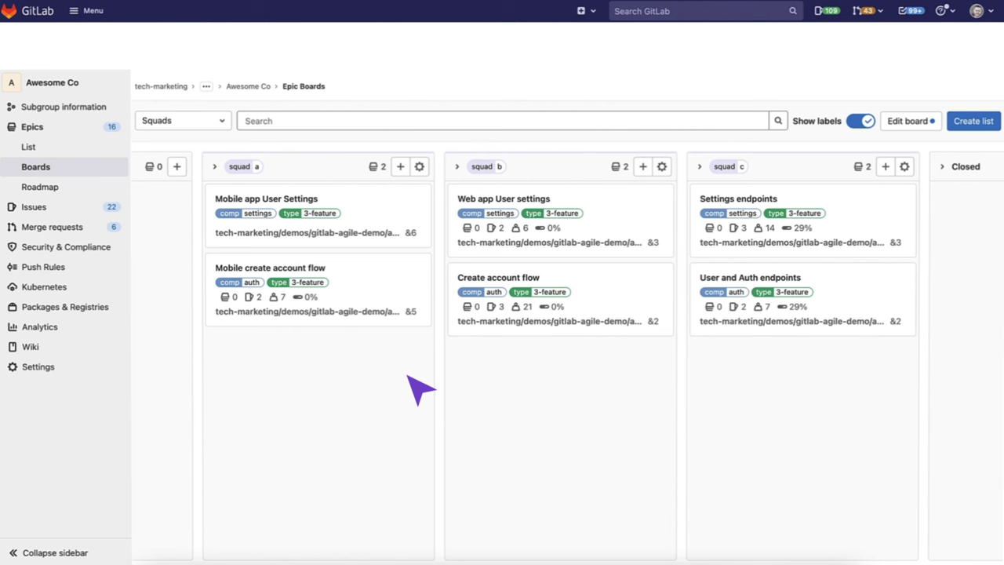
- Look at the Squads board's search filter options and examine the label scope in its board settings
{"action": "left_click", "coordinate": [248, 122]}
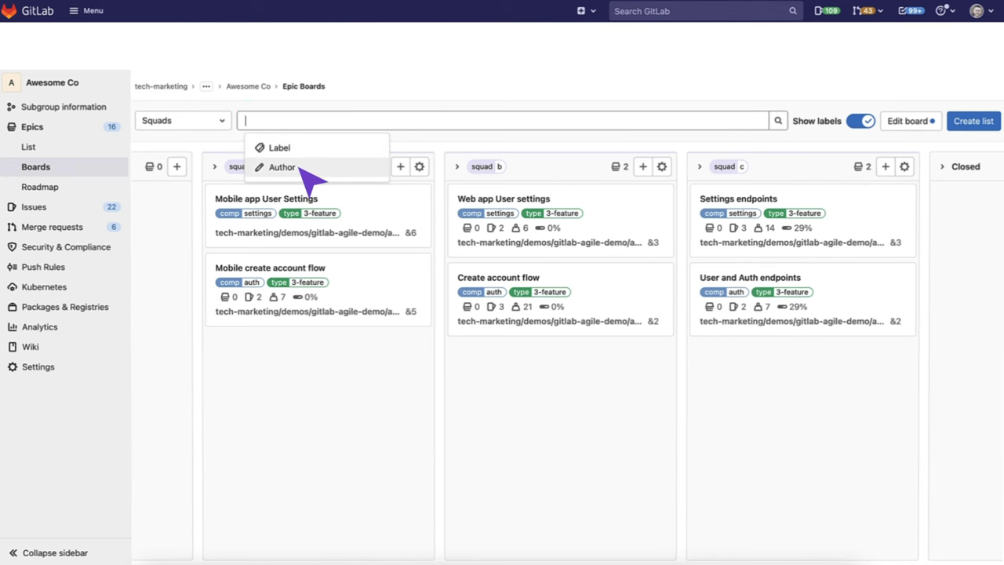
{"action": "left_click", "coordinate": [914, 121]}
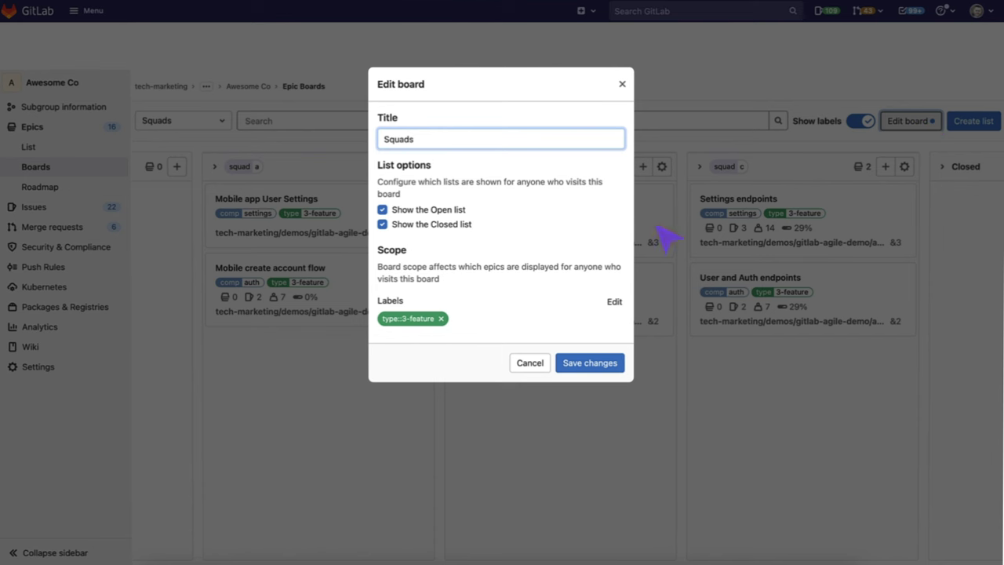
{"action": "left_click", "coordinate": [423, 318]}
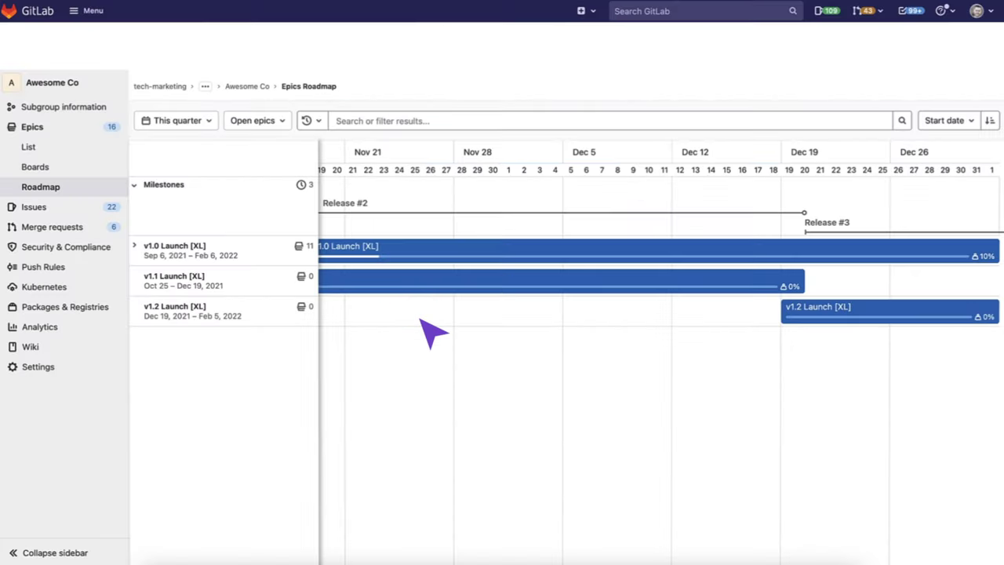
- Open the group's issue boards and switch to the Iteration Planning board
{"action": "left_click", "coordinate": [50, 206]}
{"action": "left_click", "coordinate": [153, 232]}
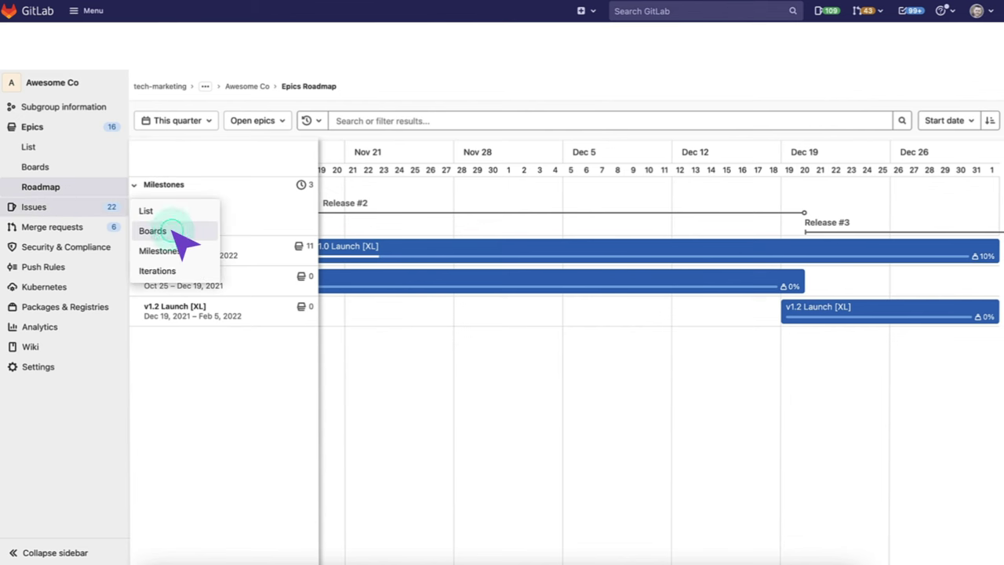
{"action": "left_click", "coordinate": [222, 122]}
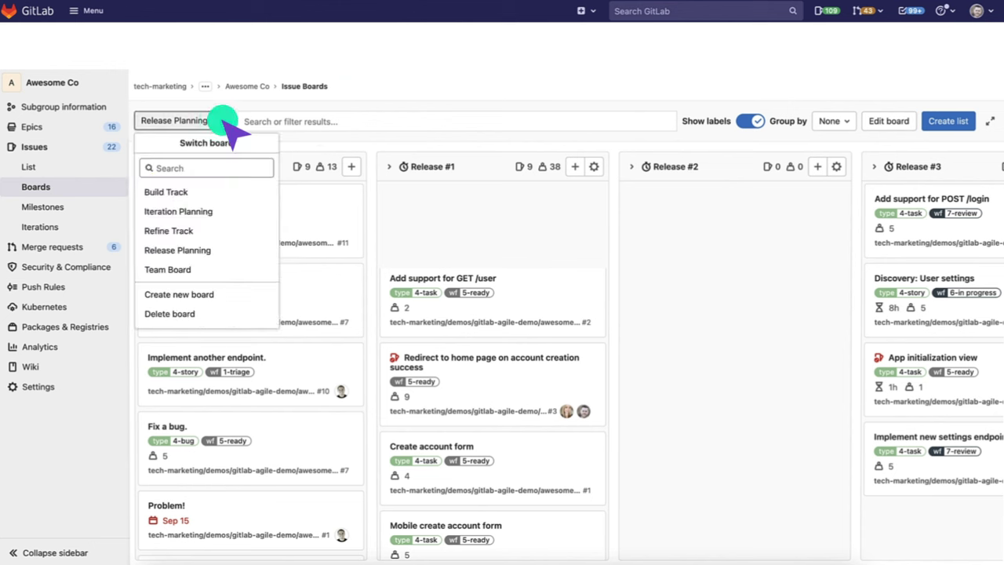
{"action": "left_click", "coordinate": [219, 212]}
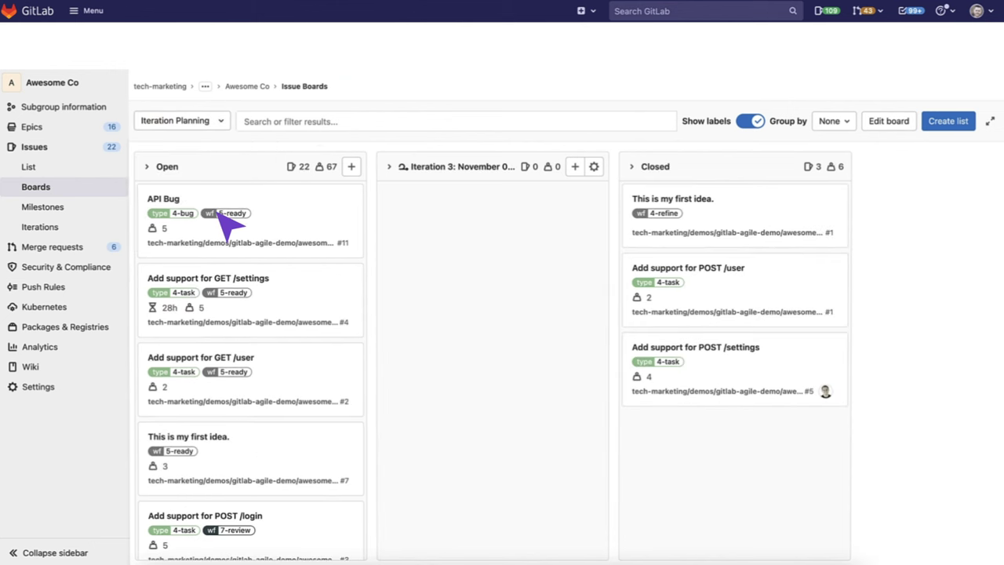
- Move the "Add support for GET /settings" issue from Open to the Iteration 3 list and group the board by epic
{"action": "left_click_drag", "start_coordinate": [255, 287], "coordinate": [499, 214]}
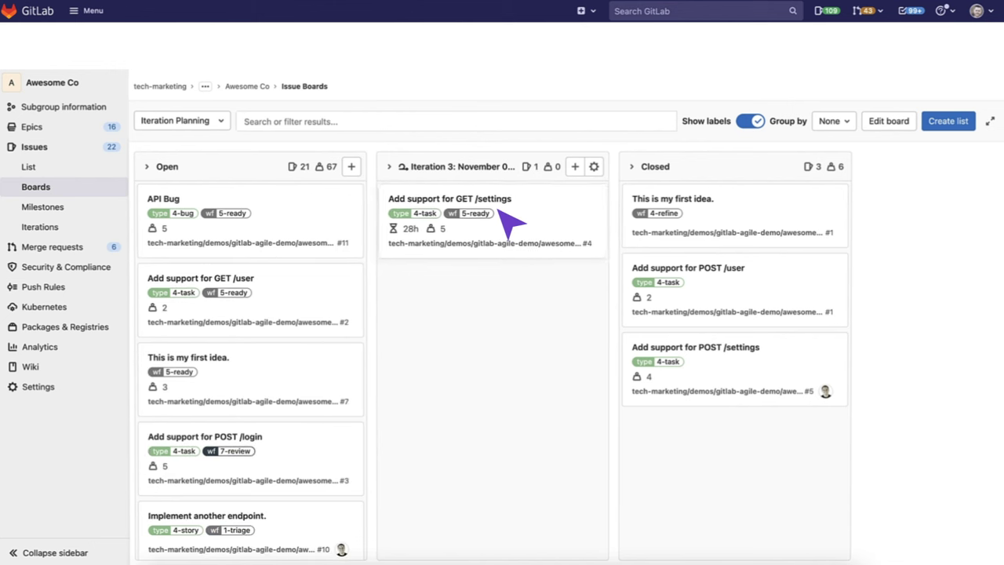
{"action": "left_click", "coordinate": [845, 121]}
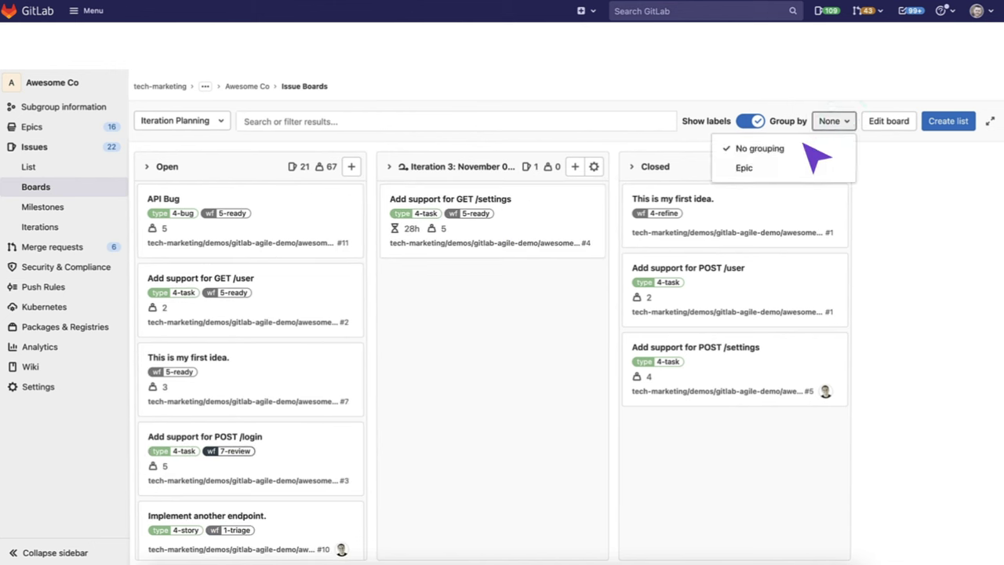
{"action": "left_click", "coordinate": [745, 168]}
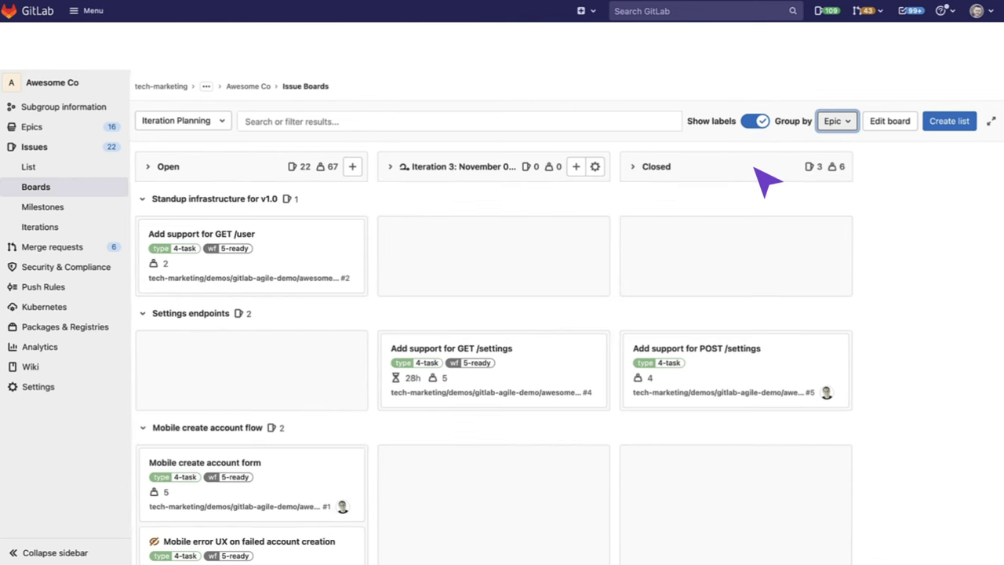
- Open the "Redirect to home page on account creation success" issue under Create account flow and examine its blocking linked issue
{"action": "scroll", "coordinate": [605, 325], "scroll_direction": "down", "scroll_amount": 10}
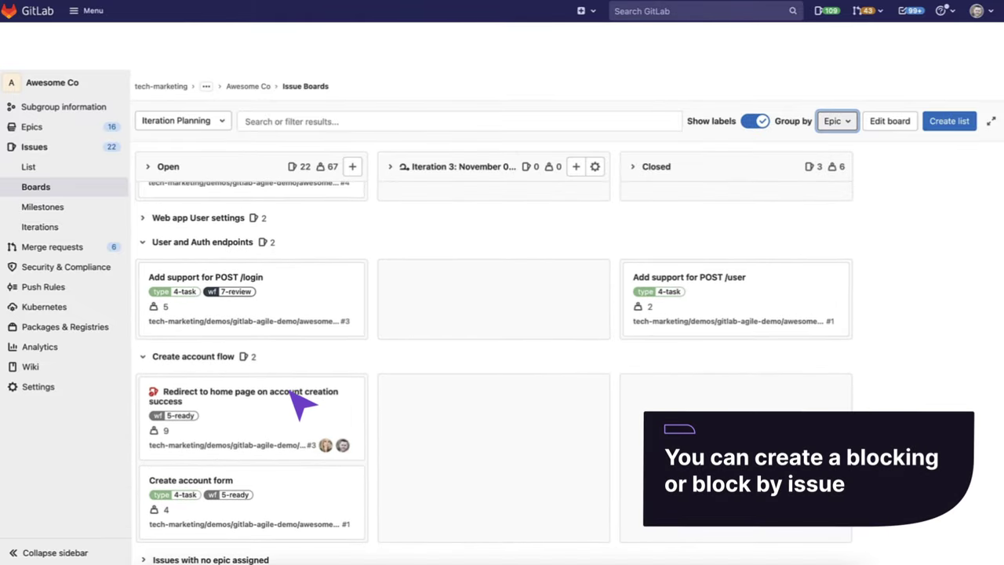
{"action": "left_click", "coordinate": [276, 395]}
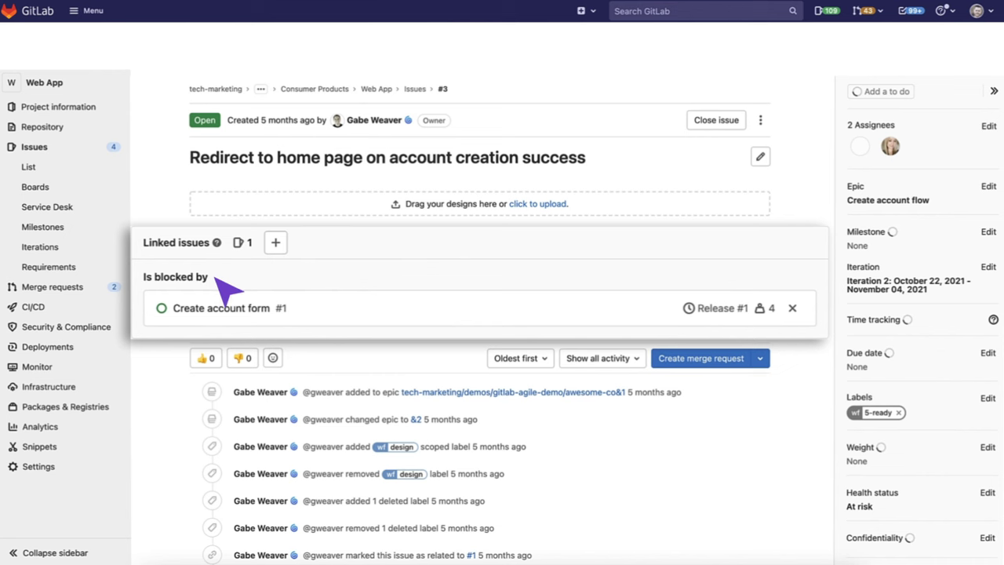
{"action": "left_click", "coordinate": [292, 306]}
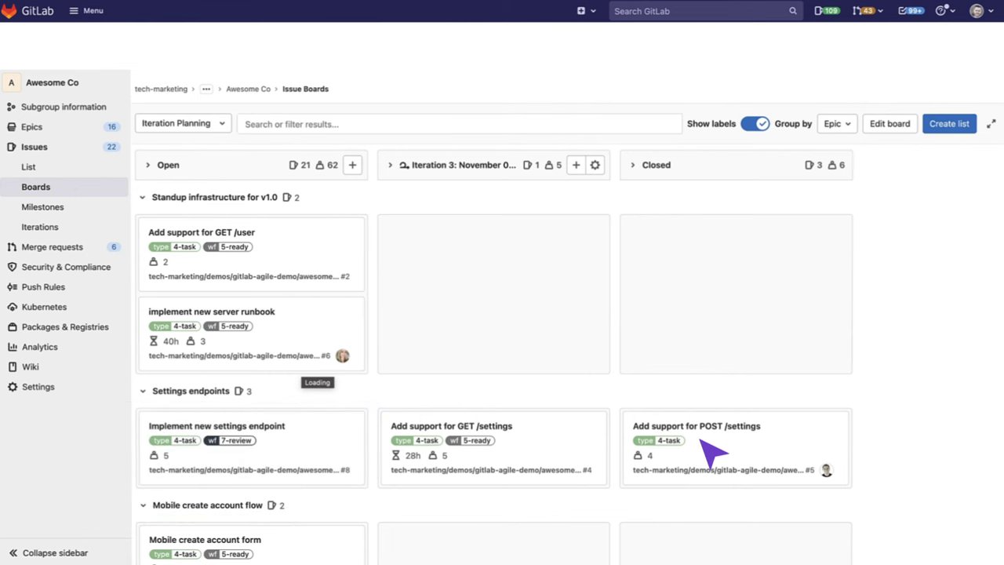
- Move the "Mobile app user settings discovery" issue from Open to Closed within the Mobile App v1.0 Interface epic on the Iteration Planning board
{"action": "scroll", "coordinate": [650, 466], "scroll_direction": "down", "scroll_amount": 5}
{"action": "scroll", "coordinate": [501, 500], "scroll_direction": "down", "scroll_amount": 2}
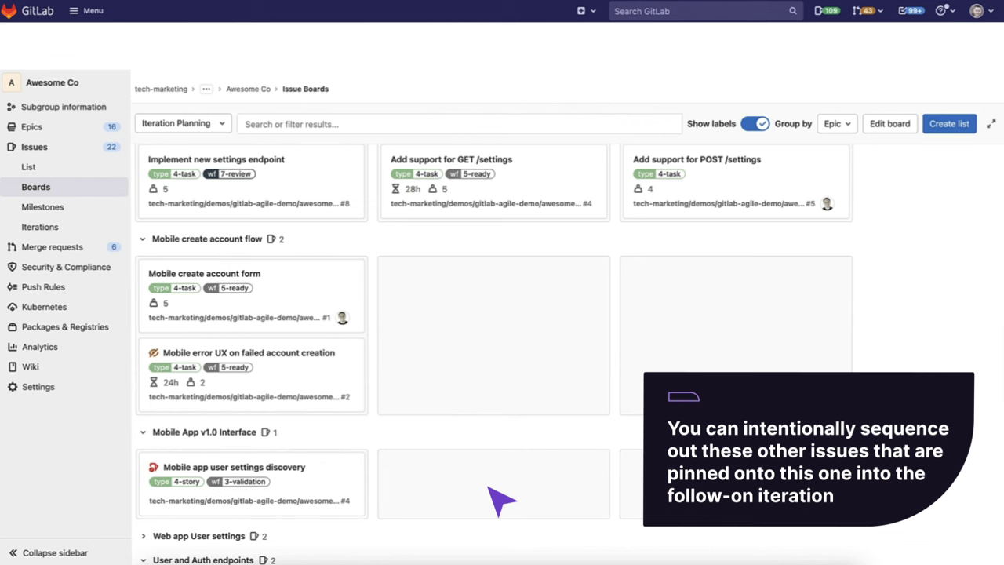
{"action": "left_click_drag", "start_coordinate": [265, 471], "coordinate": [749, 471]}
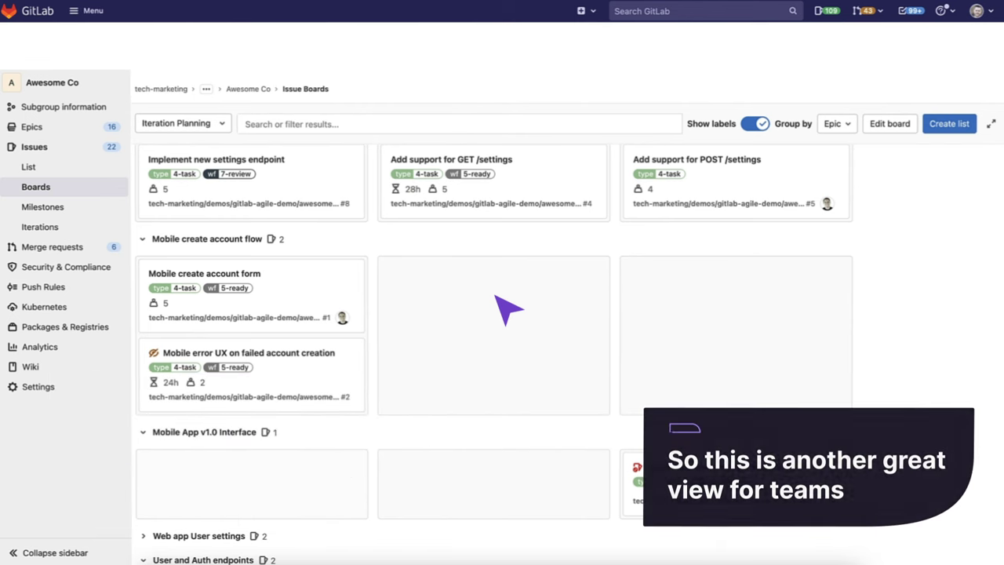
- Switch to the Team Board and review the issues in each assignee's list
{"action": "left_click", "coordinate": [225, 126]}
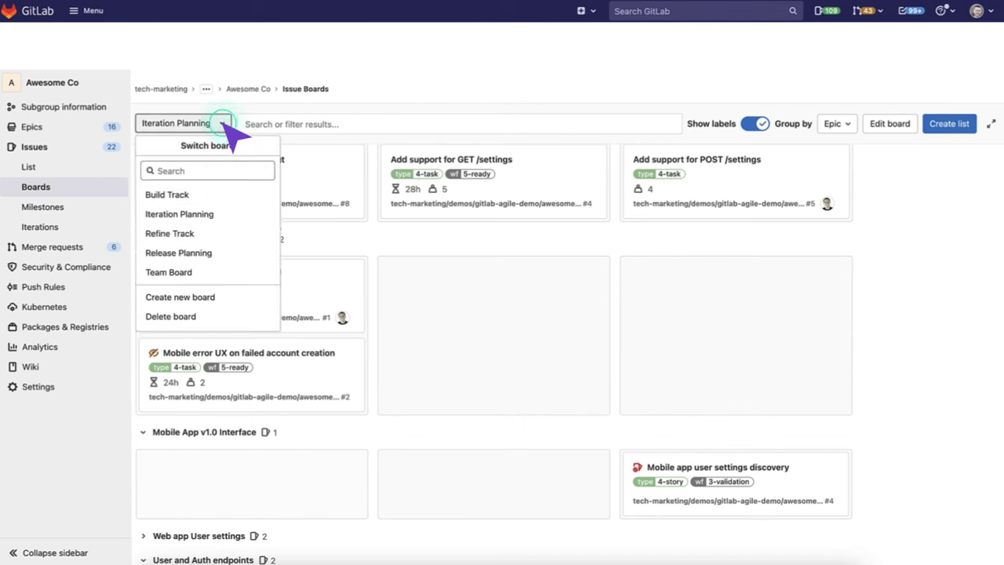
{"action": "left_click", "coordinate": [205, 279]}
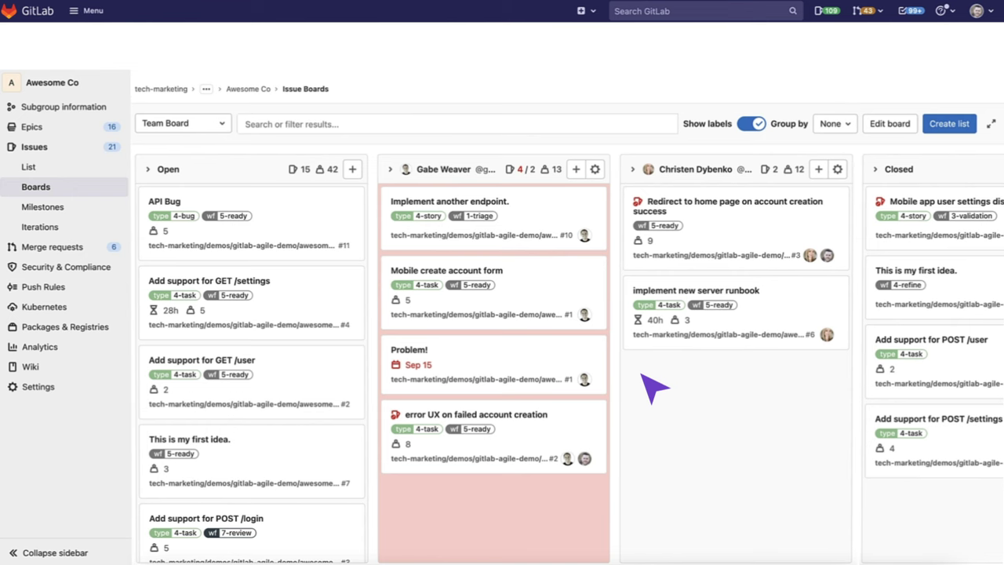
{"action": "scroll", "coordinate": [655, 386], "scroll_direction": "right", "scroll_amount": 2}
{"action": "scroll", "coordinate": [654, 386], "scroll_direction": "left", "scroll_amount": 2}
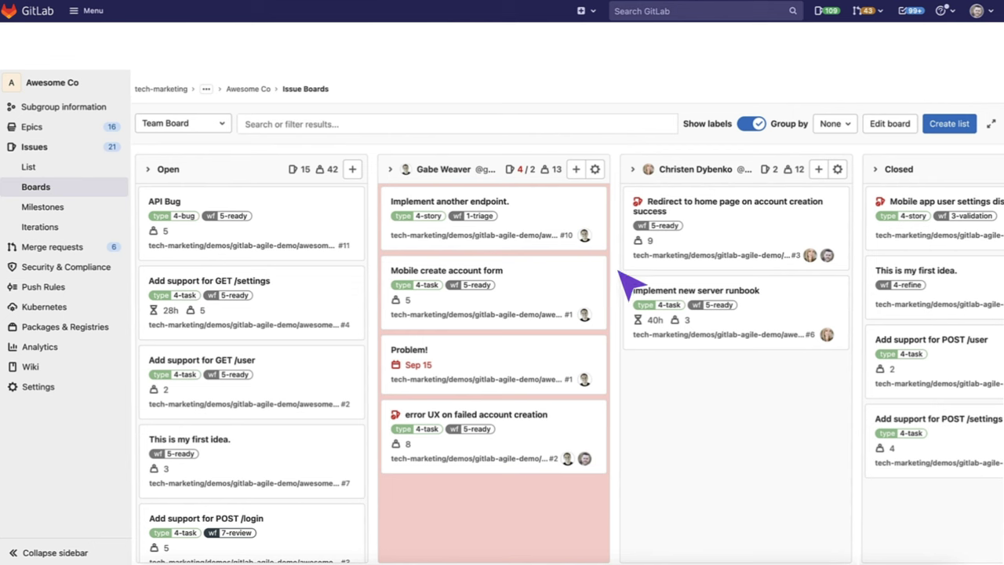
- Set the work in progress limit of the first assignee's list on the Team Board to 4 issues
{"action": "left_click", "coordinate": [595, 168]}
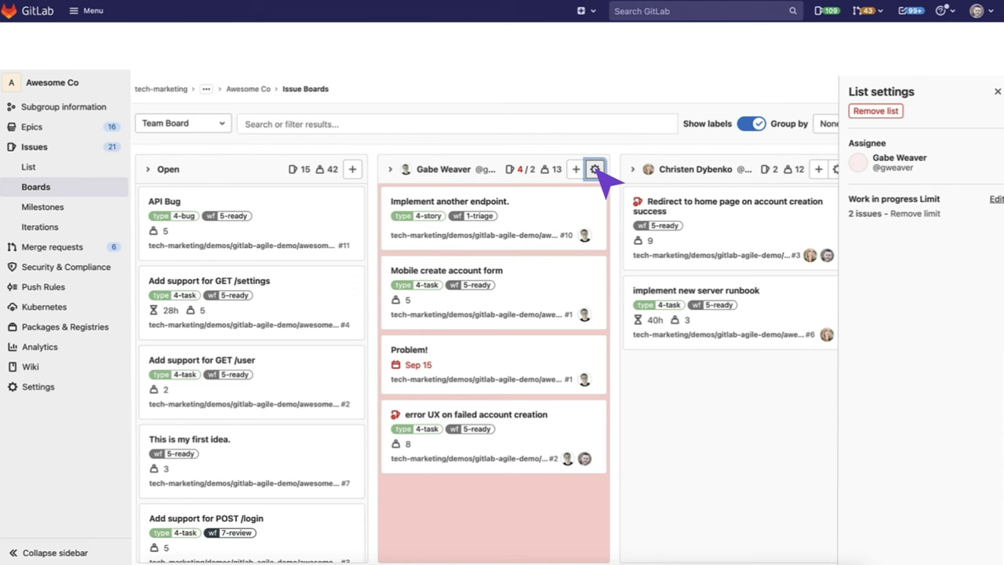
{"action": "left_click", "coordinate": [996, 199]}
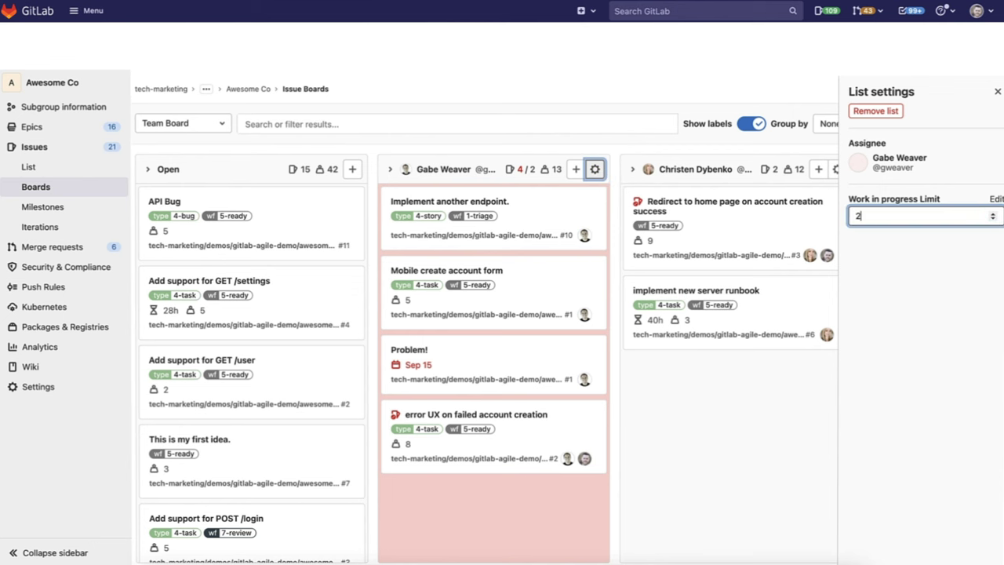
{"action": "type", "text": "4"}
{"action": "key", "text": "Return"}
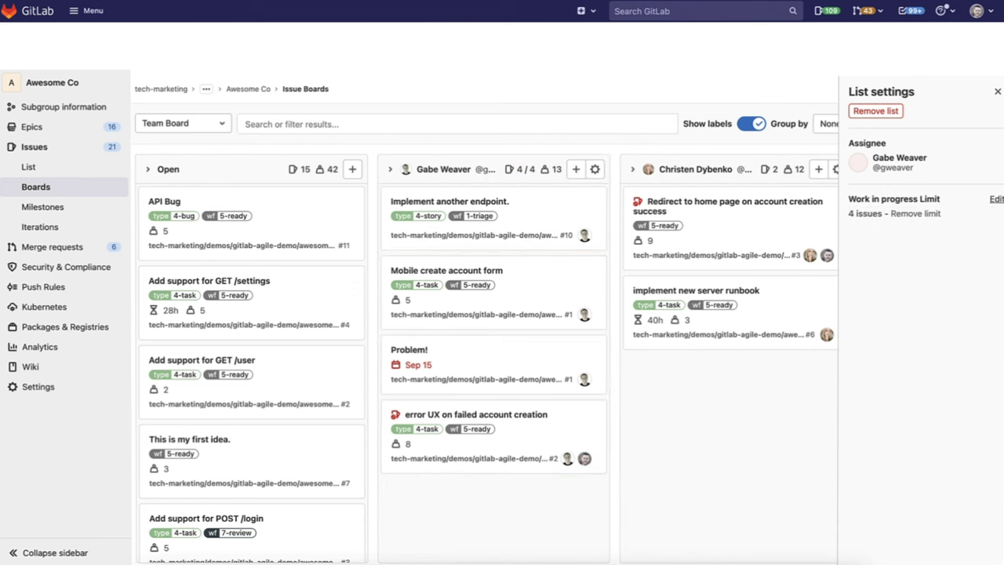
- Set the same assignee list's work in progress limit back to 2 issues
{"action": "left_click", "coordinate": [996, 199]}
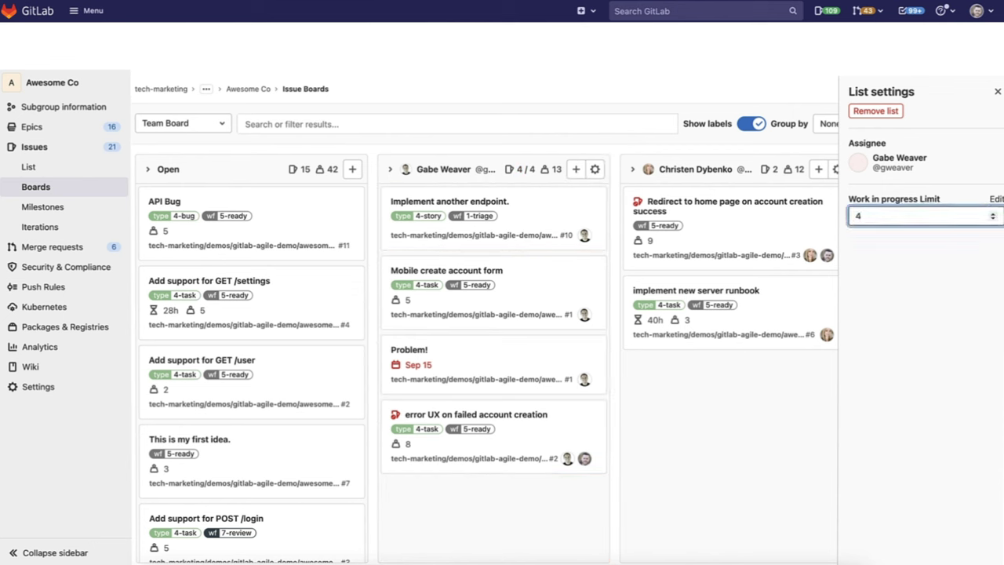
{"action": "type", "text": "2"}
{"action": "key", "text": "Return"}
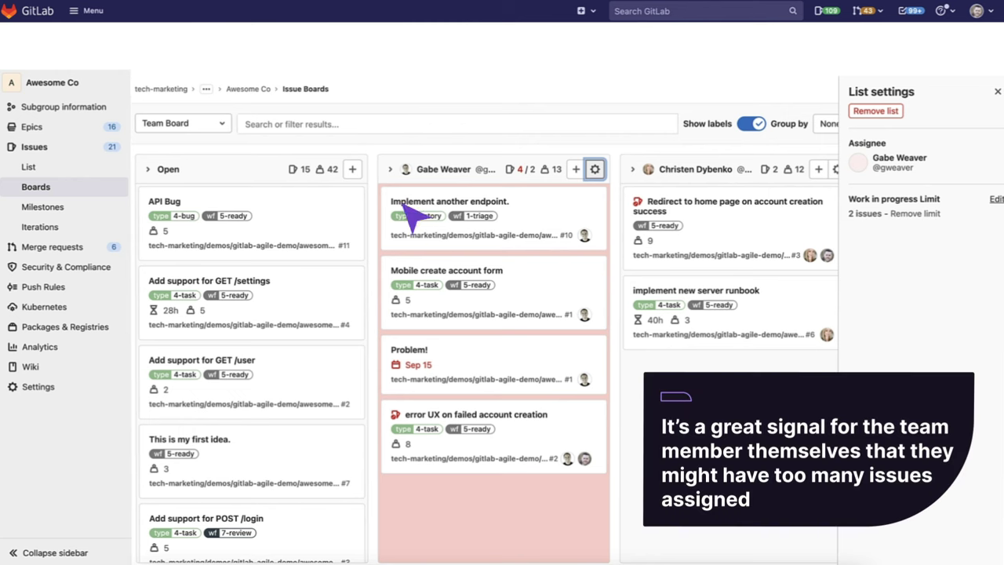
- Switch to the Build Track board, check its list options and scope in the board configuration, and save it without changes
{"action": "left_click", "coordinate": [223, 126]}
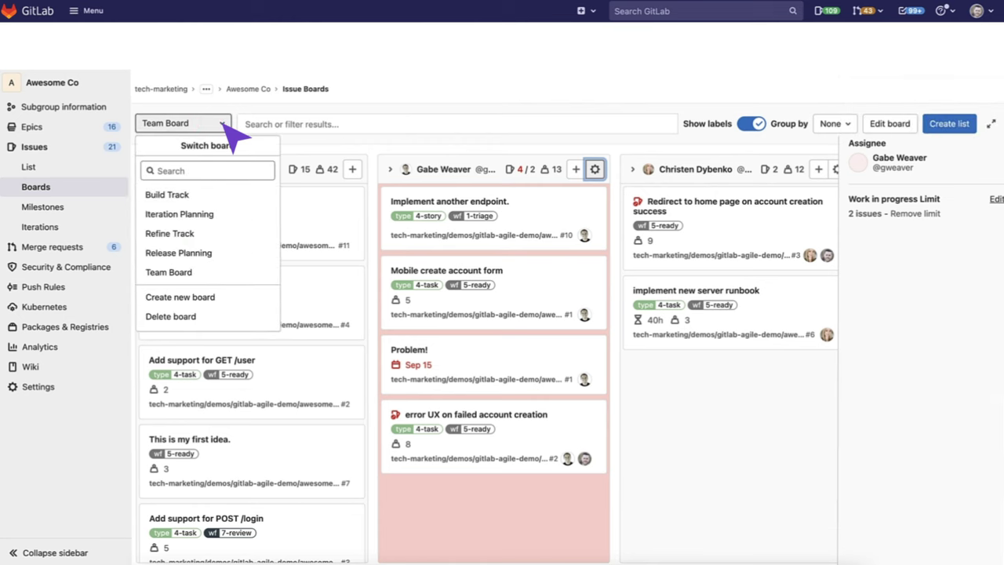
{"action": "left_click", "coordinate": [200, 195]}
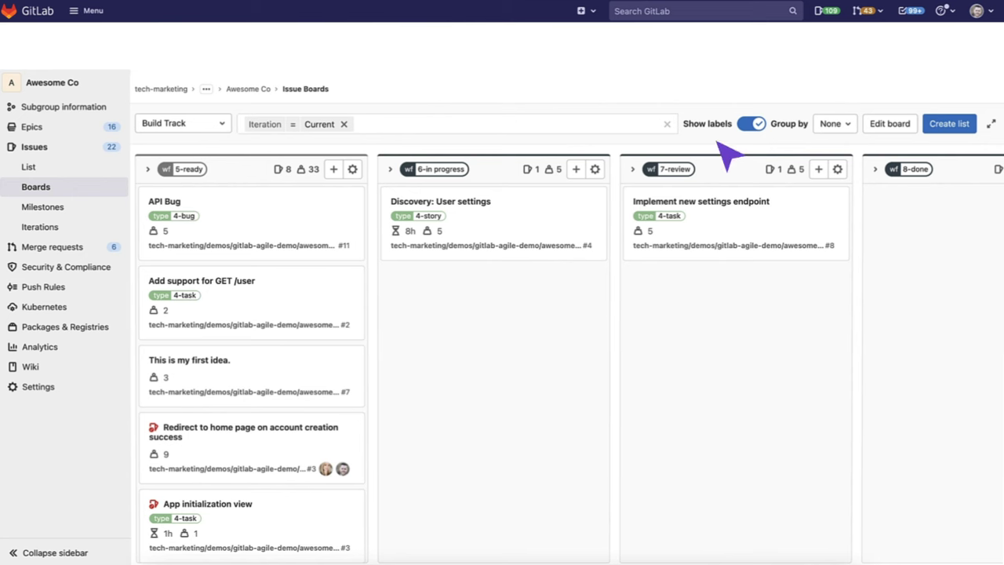
{"action": "left_click", "coordinate": [890, 125]}
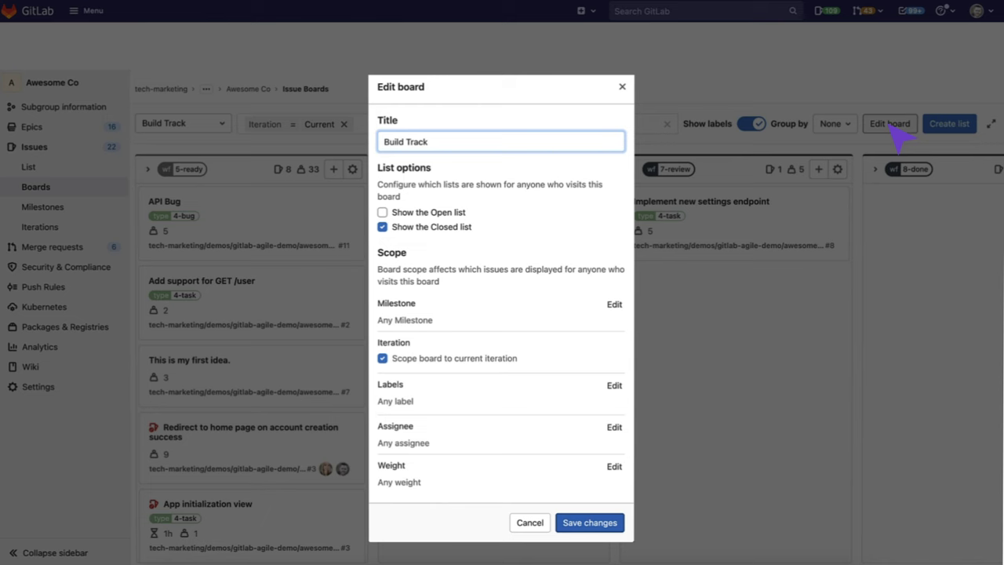
{"action": "left_click", "coordinate": [589, 522]}
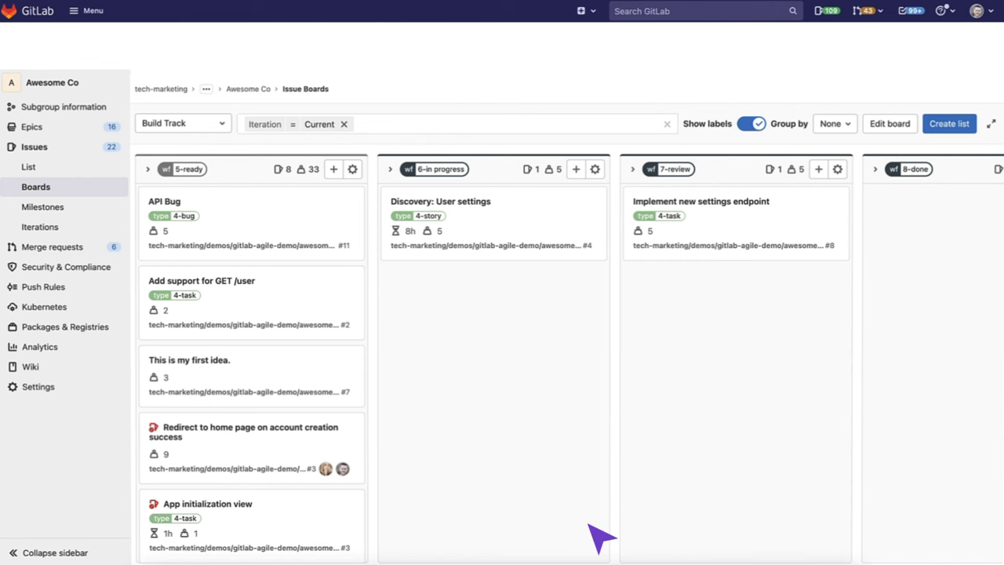
{"action": "left_click", "coordinate": [223, 124]}
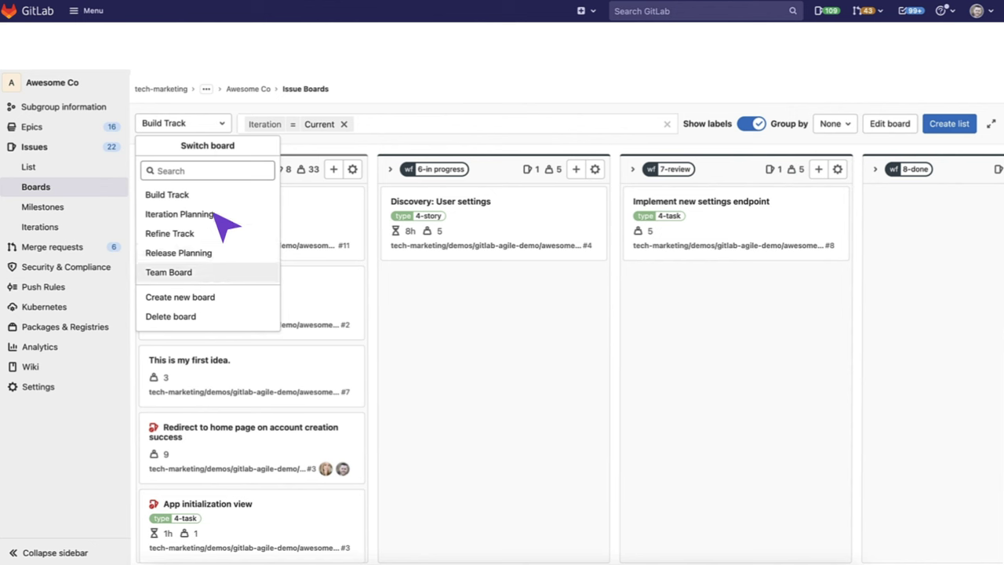
{"action": "left_click", "coordinate": [225, 124]}
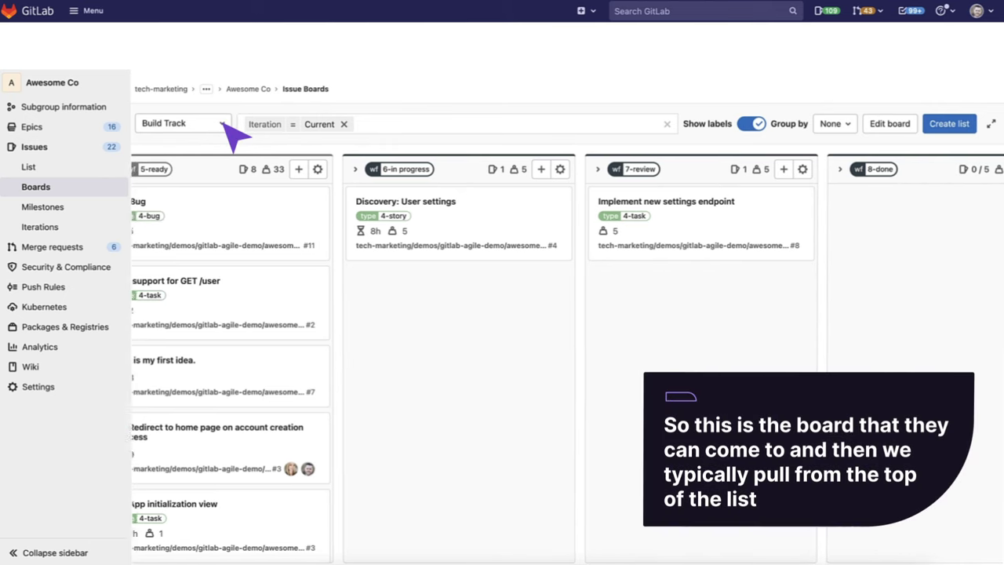
{"action": "scroll", "coordinate": [232, 197], "scroll_direction": "left", "scroll_amount": 3}
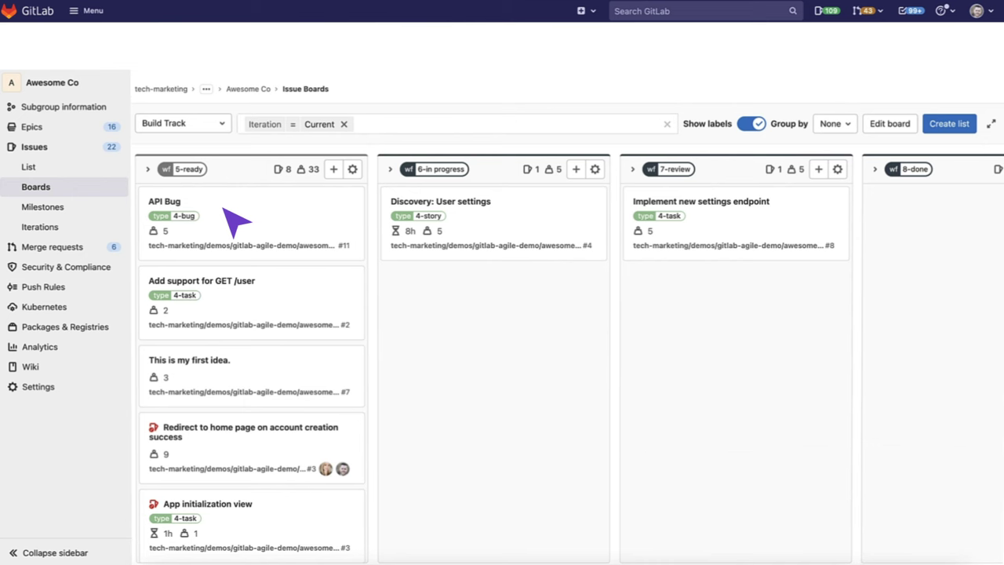
- Move the API Bug issue from 5-ready to the 6-in progress list, and assign the wf 7-review label within the issue
{"action": "left_click_drag", "start_coordinate": [234, 223], "coordinate": [478, 302]}
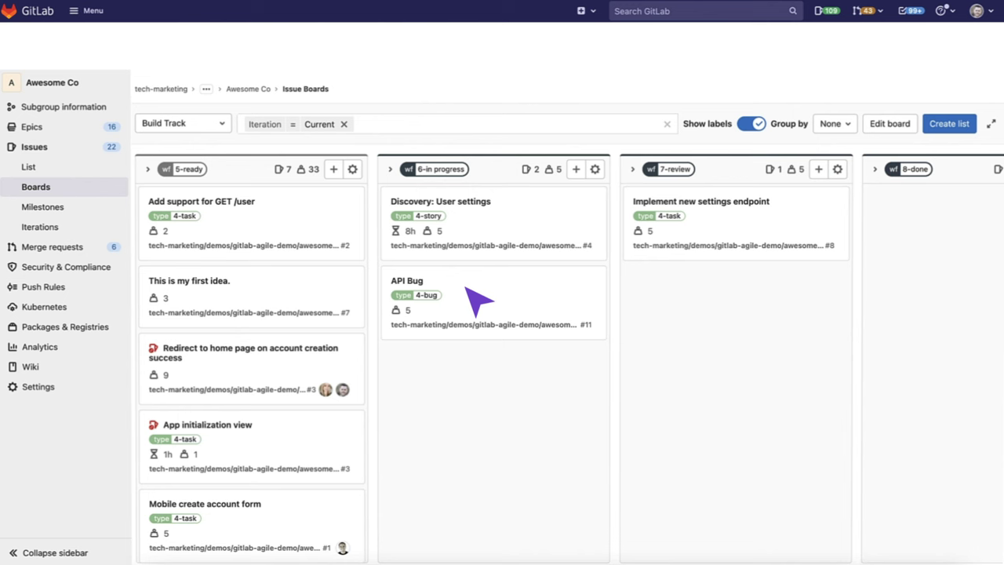
{"action": "left_click", "coordinate": [417, 285]}
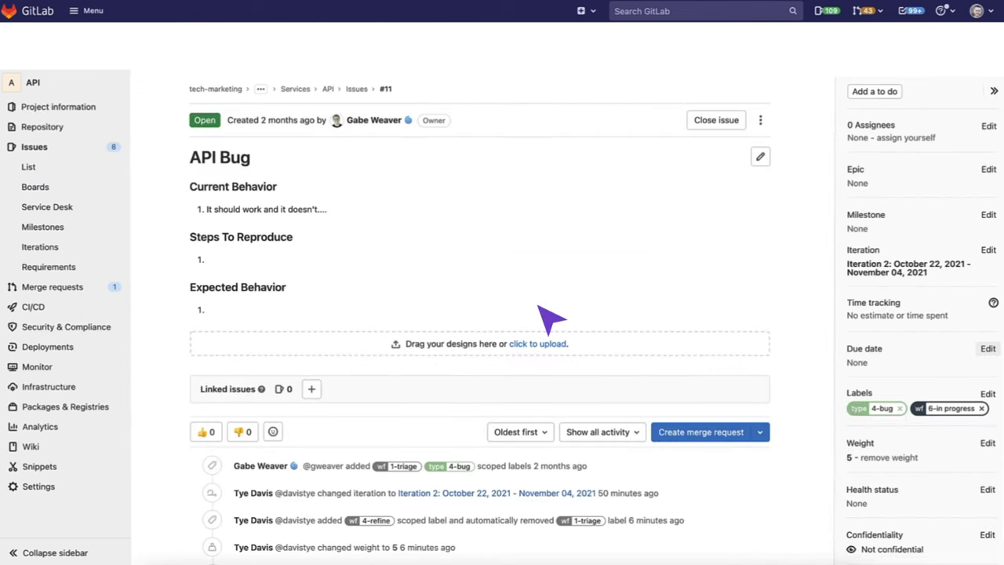
{"action": "left_click", "coordinate": [987, 394]}
{"action": "left_click", "coordinate": [883, 252]}
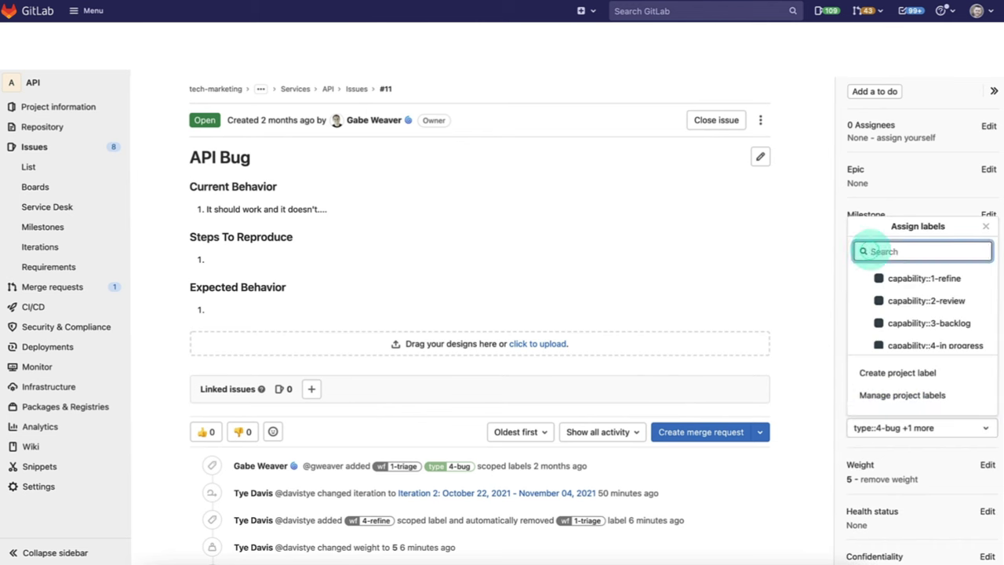
{"action": "type", "text": "review"}
{"action": "key", "text": "Return"}
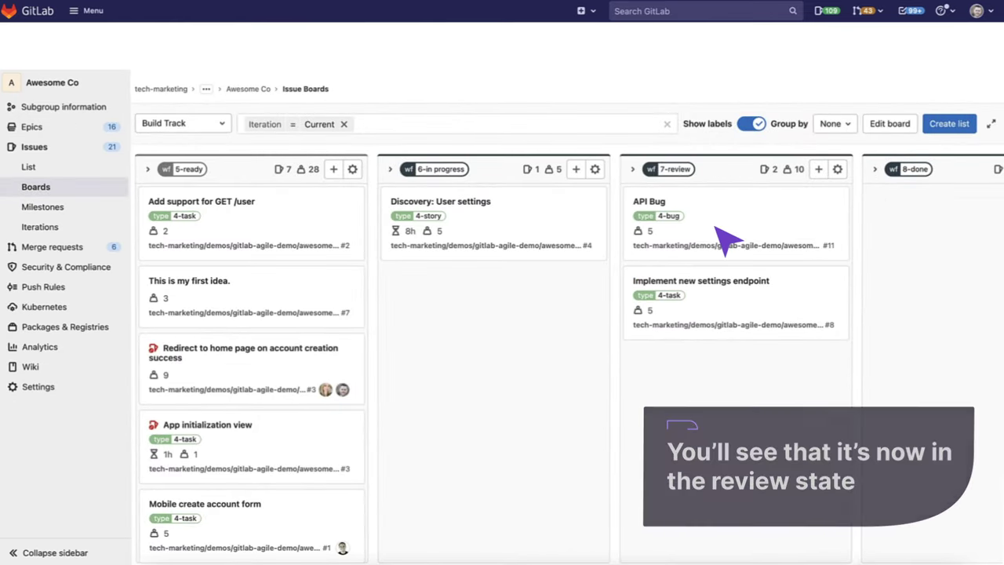
{"action": "scroll", "coordinate": [715, 228], "scroll_direction": "right", "scroll_amount": 3}
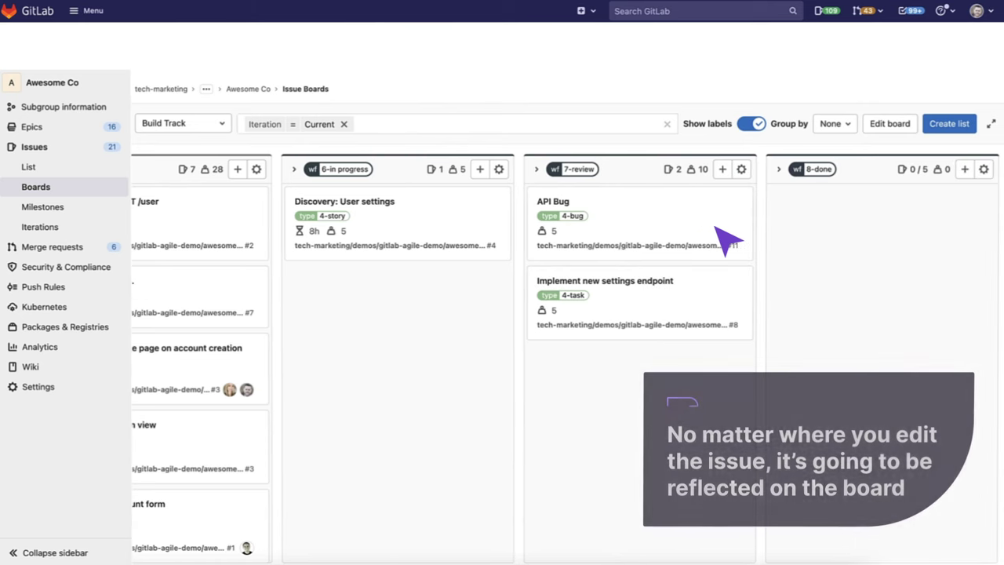
{"action": "scroll", "coordinate": [725, 239], "scroll_direction": "left", "scroll_amount": 3}
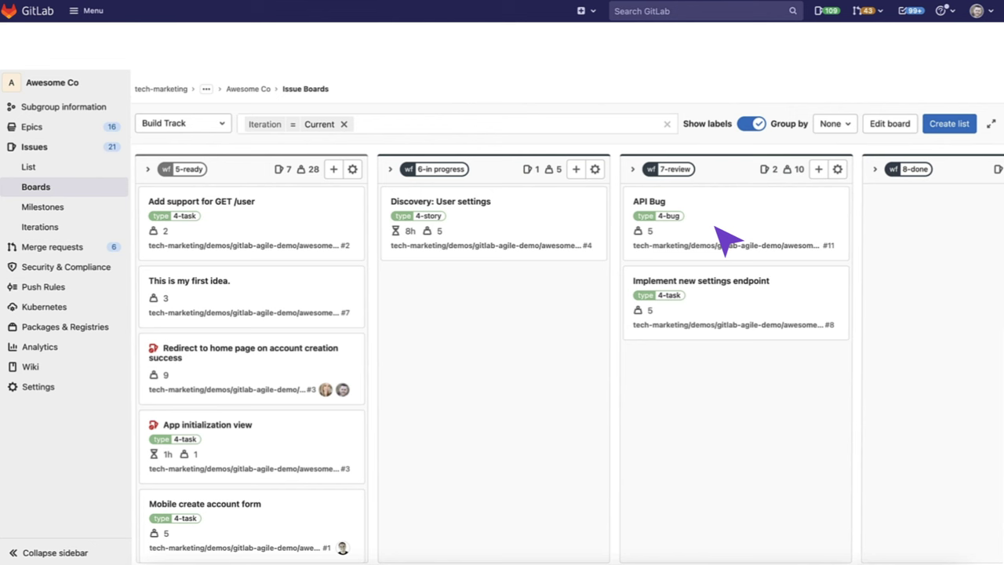
{"action": "left_click", "coordinate": [839, 127]}
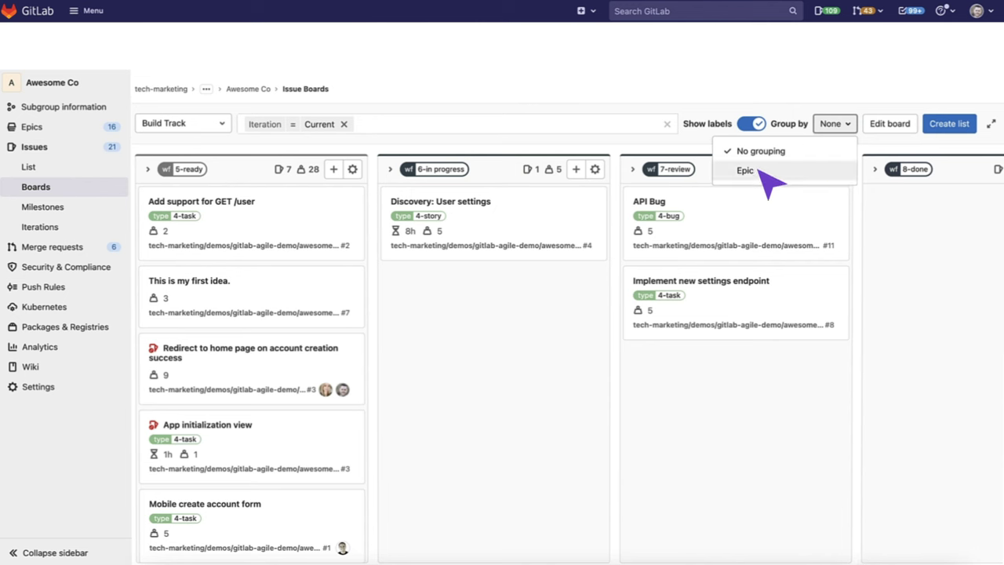
{"action": "left_click", "coordinate": [847, 126]}
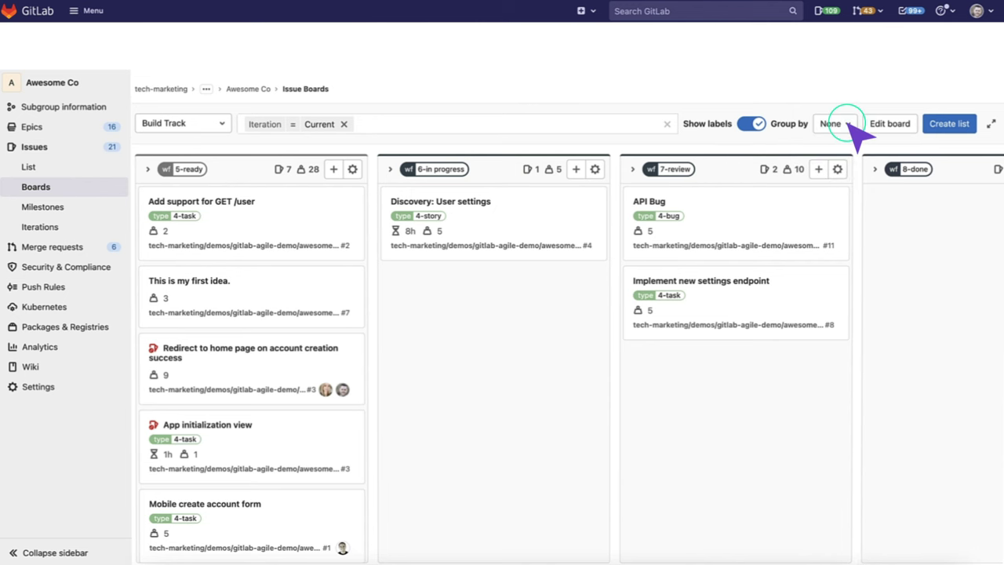
- Open the epics roadmap of Awesome Co's Consumer Products subgroup and expand the Mobile App v1.0 Interface epic to view its child epics
{"action": "left_click", "coordinate": [248, 89]}
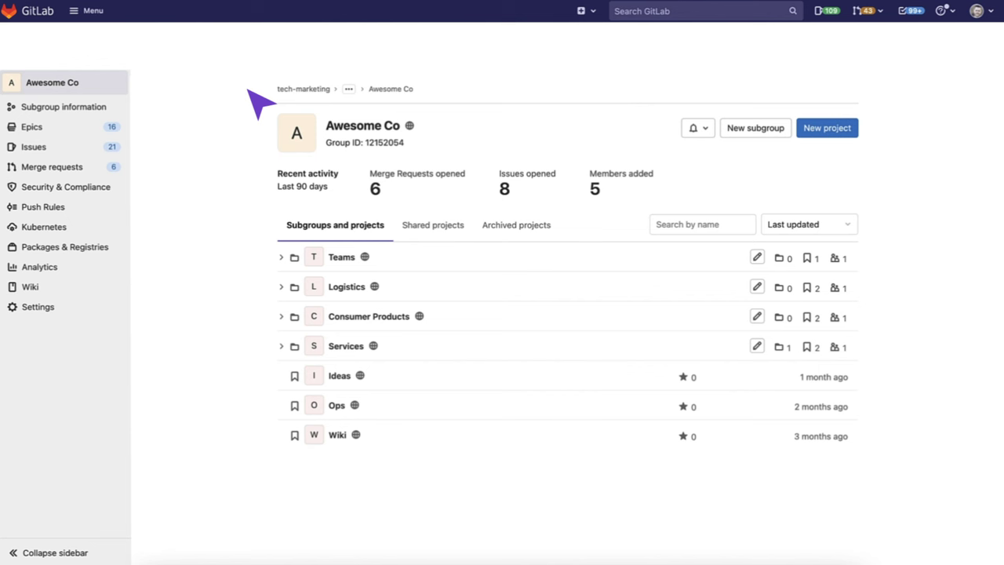
{"action": "left_click", "coordinate": [392, 316]}
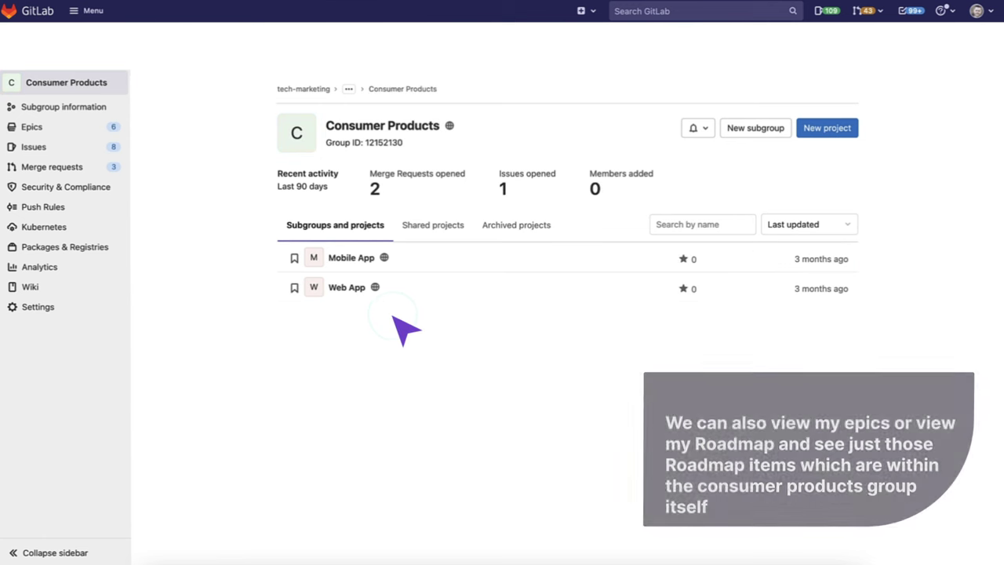
{"action": "left_click", "coordinate": [50, 127]}
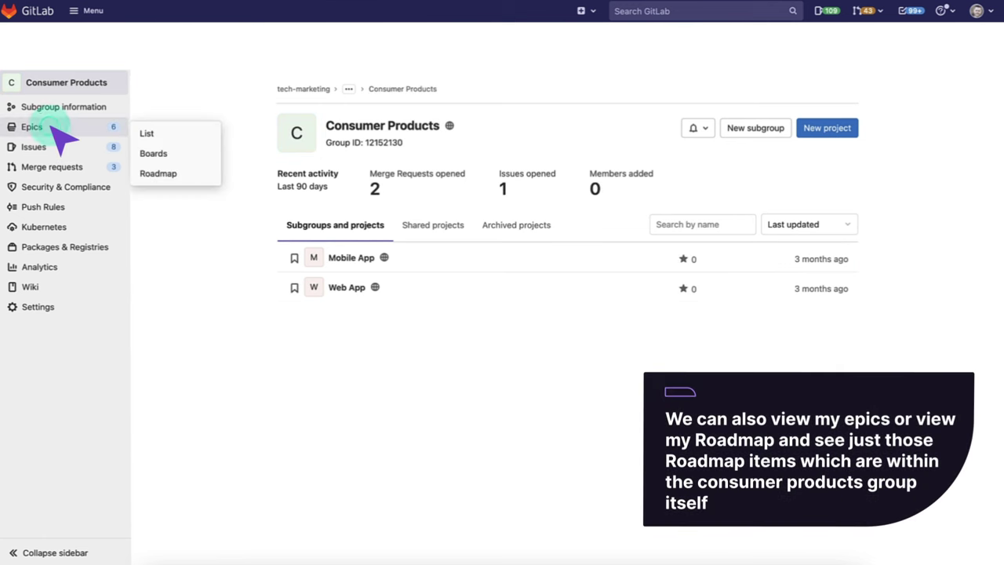
{"action": "left_click", "coordinate": [171, 175]}
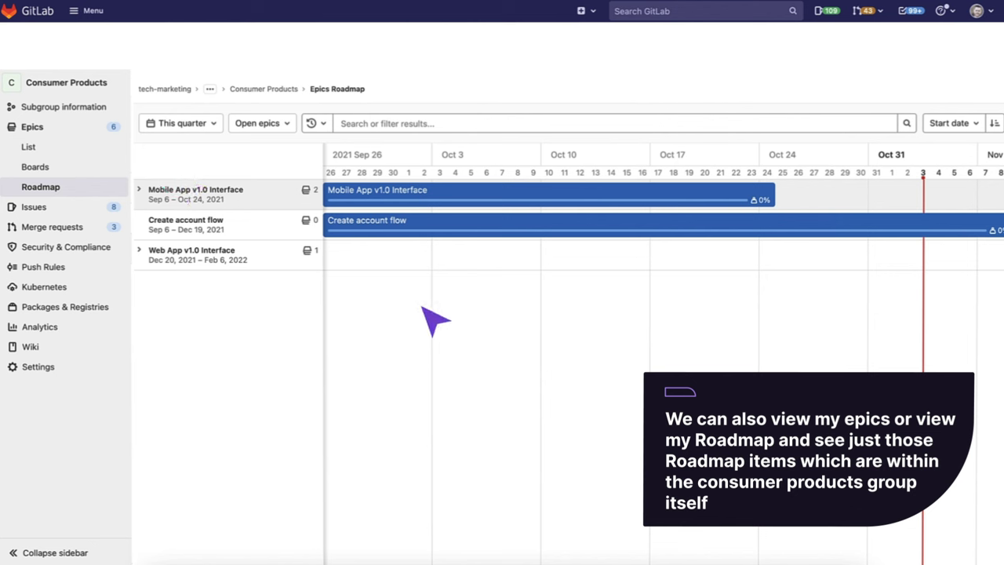
{"action": "left_click", "coordinate": [139, 189]}
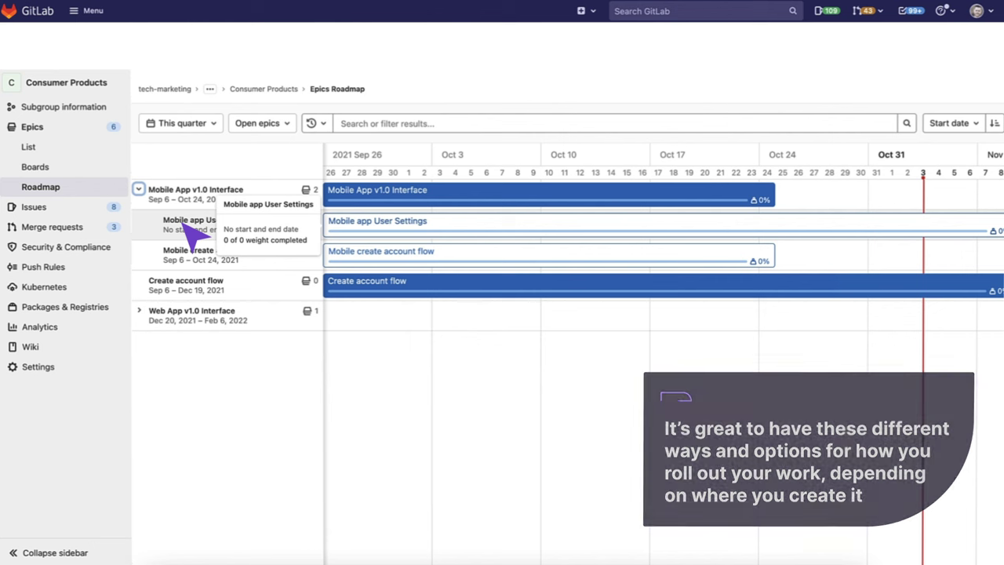
- Add an iteration list for Iteration 3, starting November 05, 2021, to the Consumer Products subgroup's Development issue board
{"action": "left_click", "coordinate": [47, 207]}
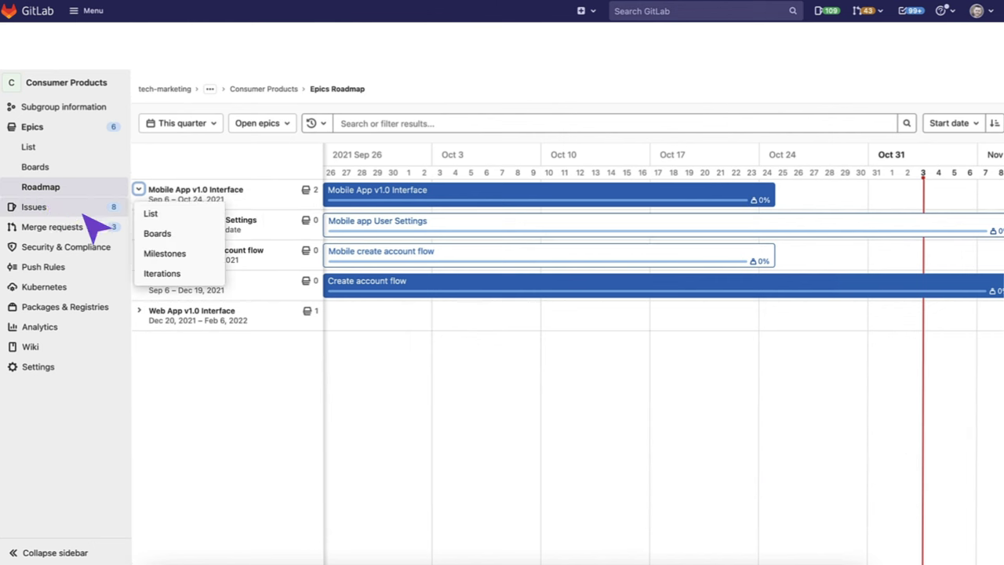
{"action": "left_click", "coordinate": [171, 233]}
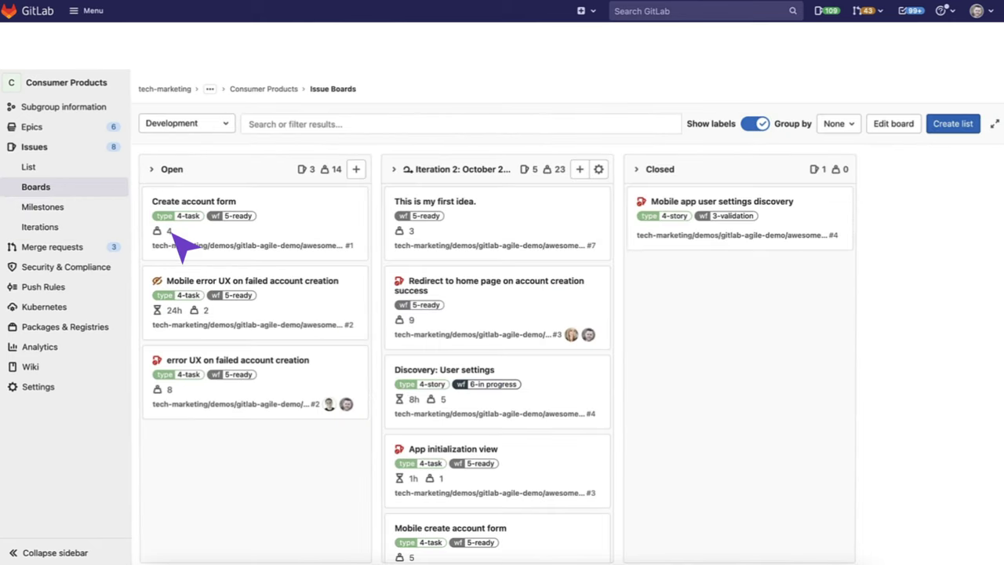
{"action": "left_click", "coordinate": [951, 123]}
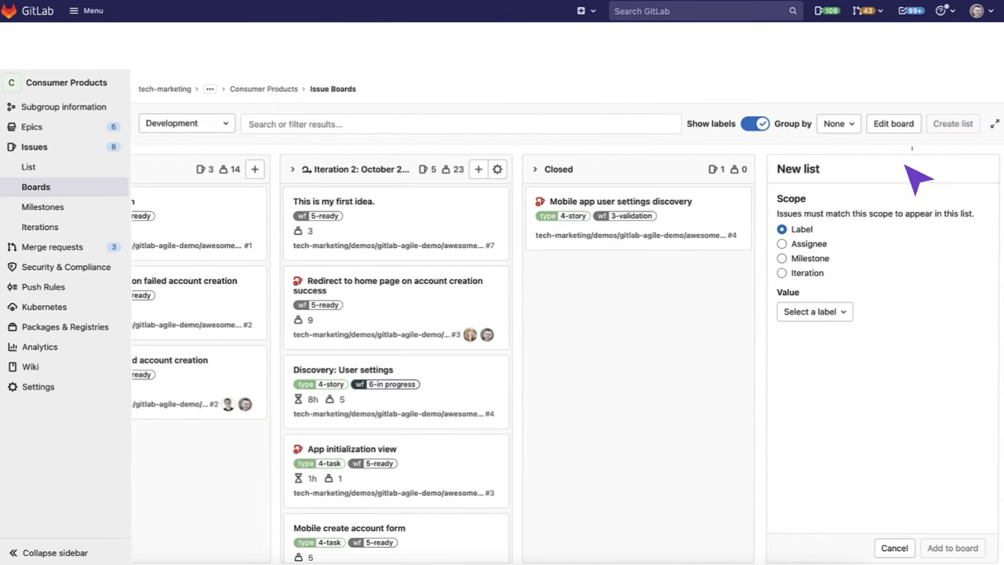
{"action": "left_click", "coordinate": [782, 273]}
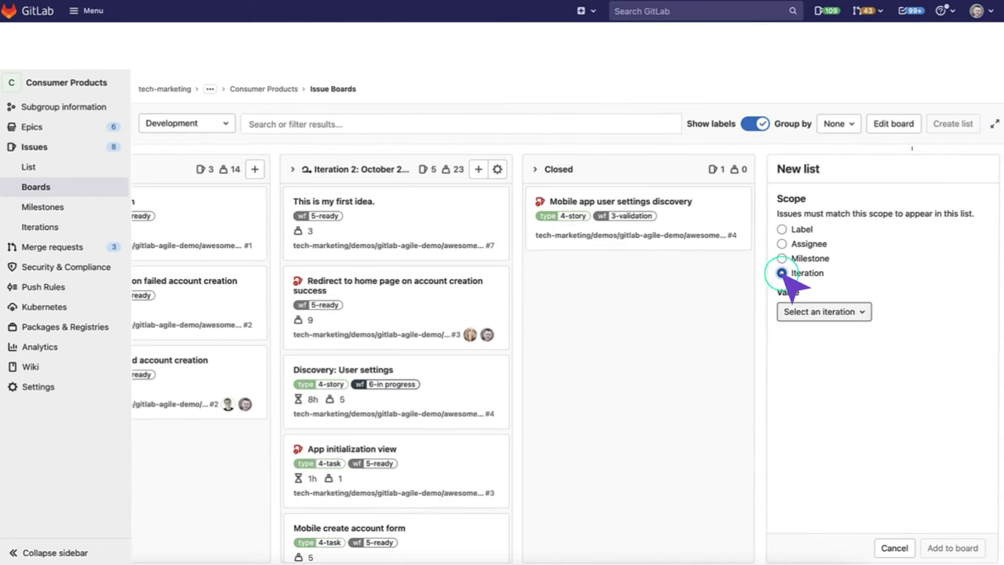
{"action": "left_click", "coordinate": [863, 312]}
{"action": "left_click", "coordinate": [793, 394]}
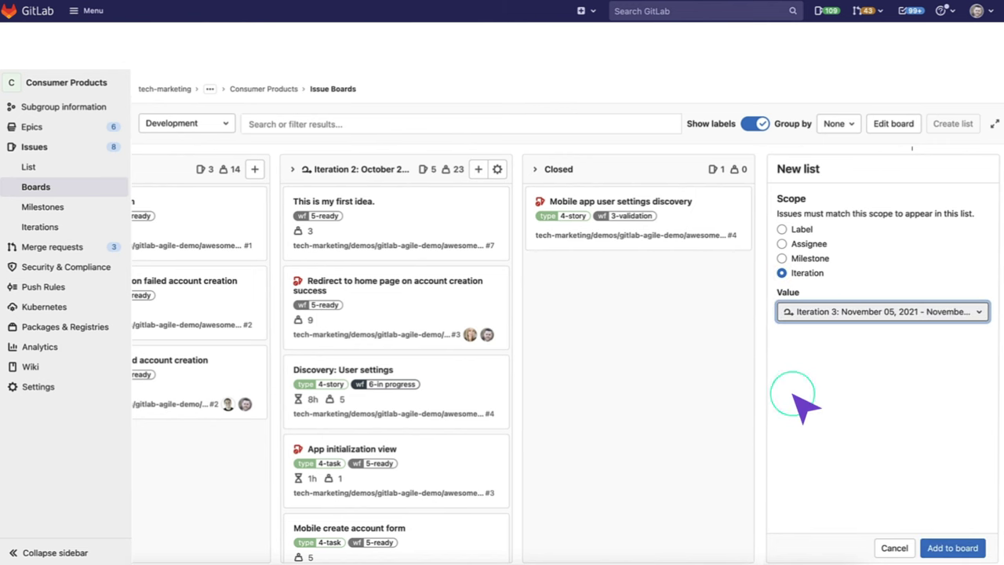
{"action": "left_click", "coordinate": [952, 547]}
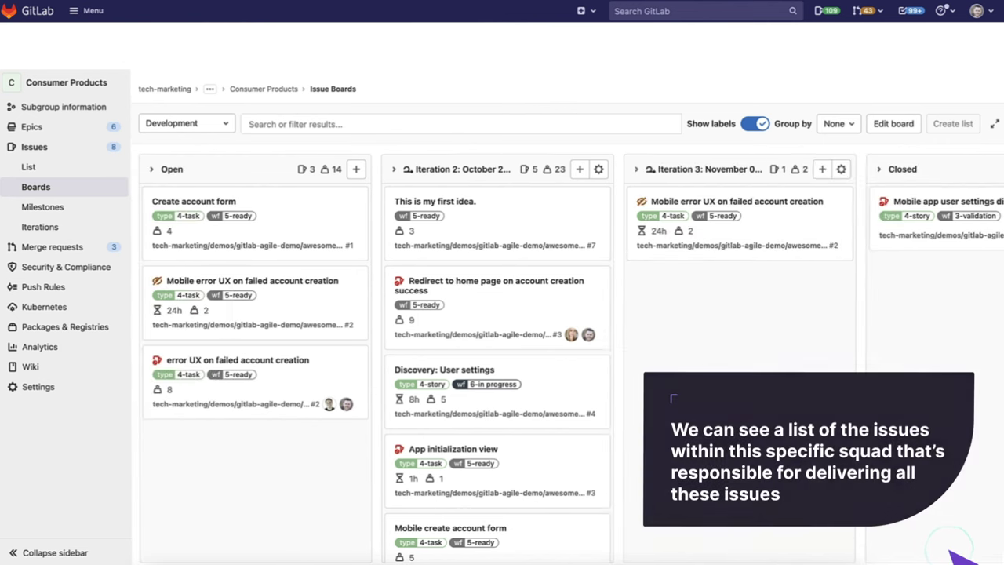